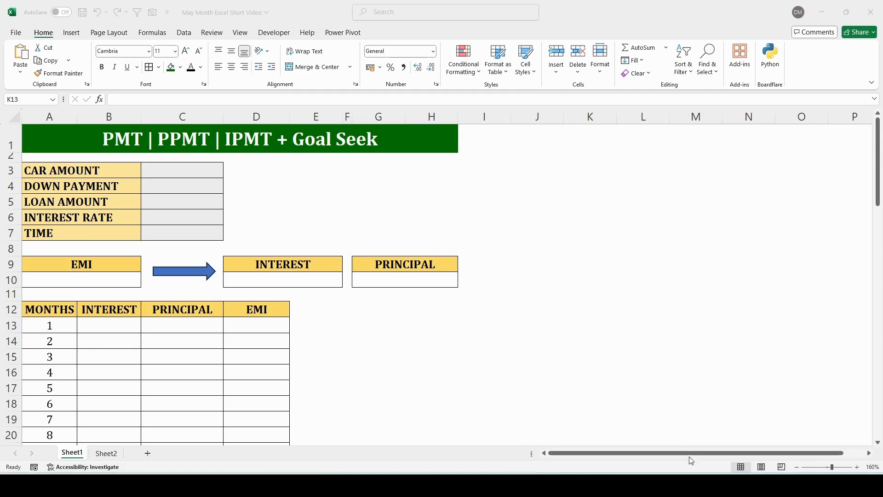
Enter a car amount of 1500000 in C3 and a down payment of 5,00,000 in C4
{"action": "left_click", "coordinate": [184, 170]}
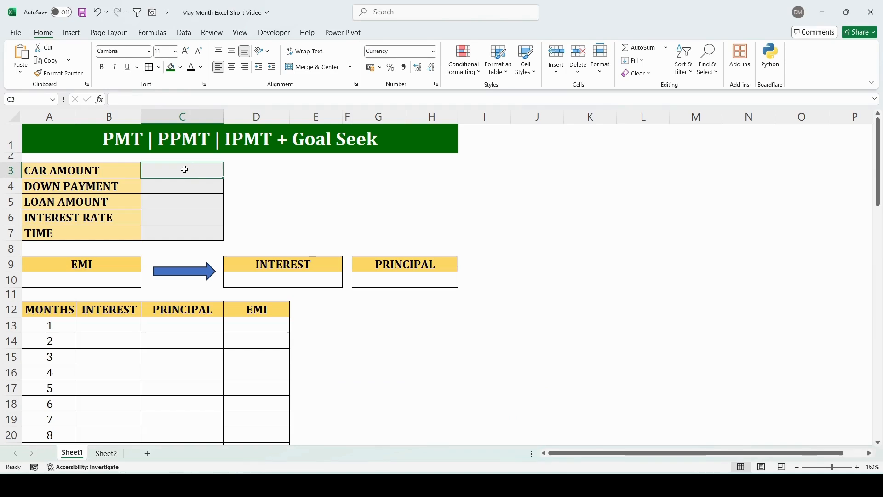
{"action": "type", "text": "1500000"}
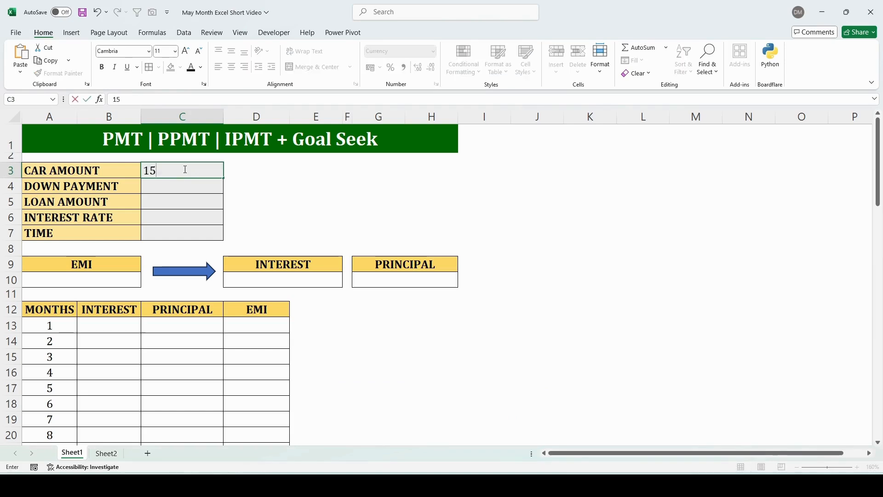
{"action": "key", "text": "Return"}
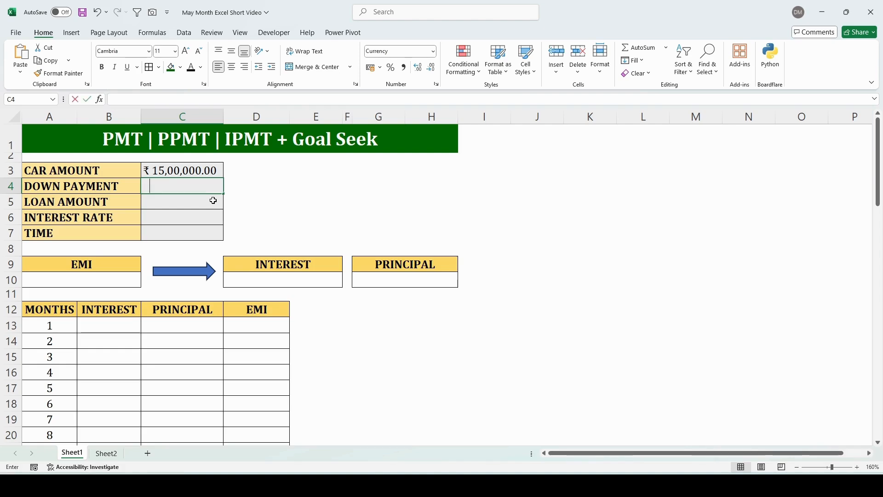
{"action": "type", "text": "5,00,00"}
{"action": "type", "text": "0"}
{"action": "key", "text": "Return"}
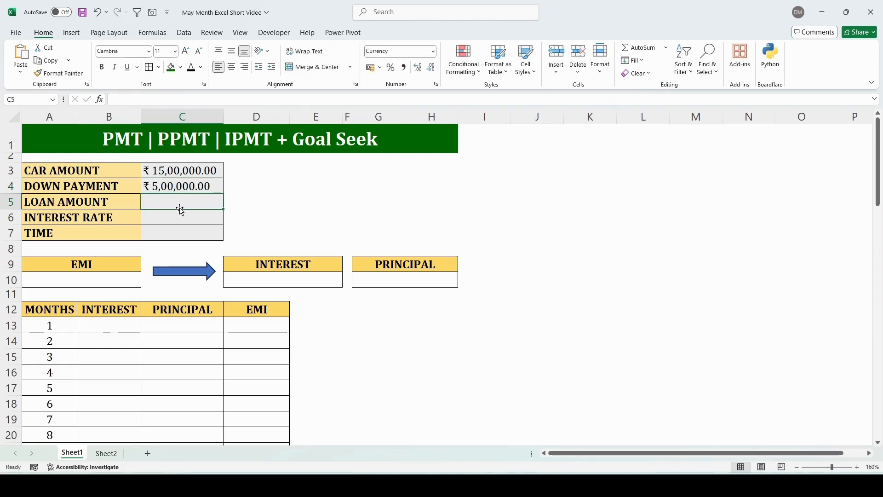
Calculate the loan amount in C5 by subtracting the down payment from the car amount with =C3-C4
{"action": "type", "text": "="}
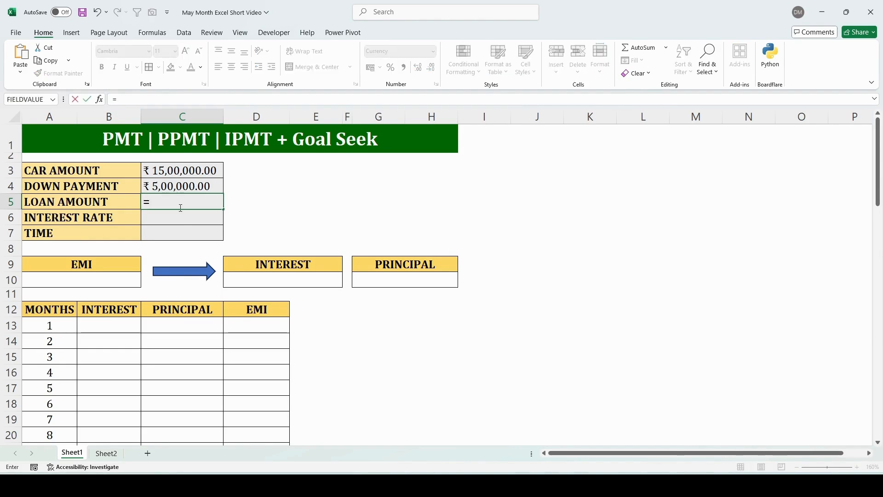
{"action": "left_click", "coordinate": [166, 168]}
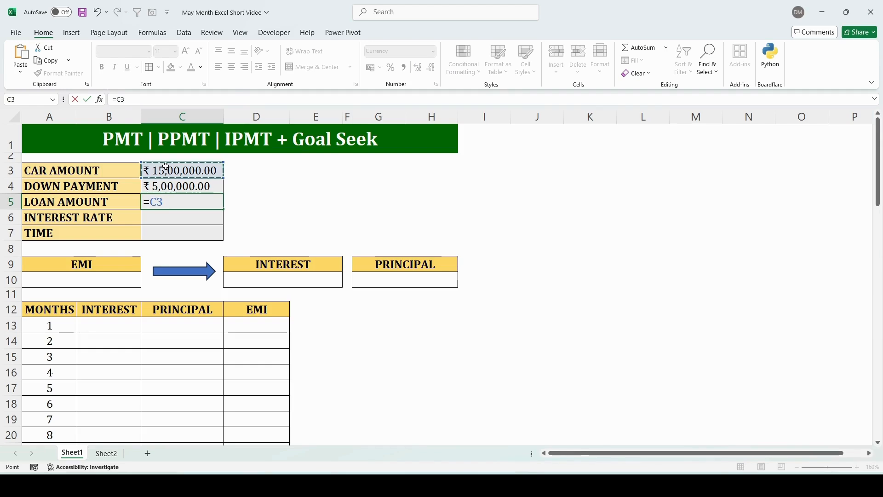
{"action": "type", "text": "-"}
{"action": "left_click", "coordinate": [167, 184]}
{"action": "key", "text": "Return"}
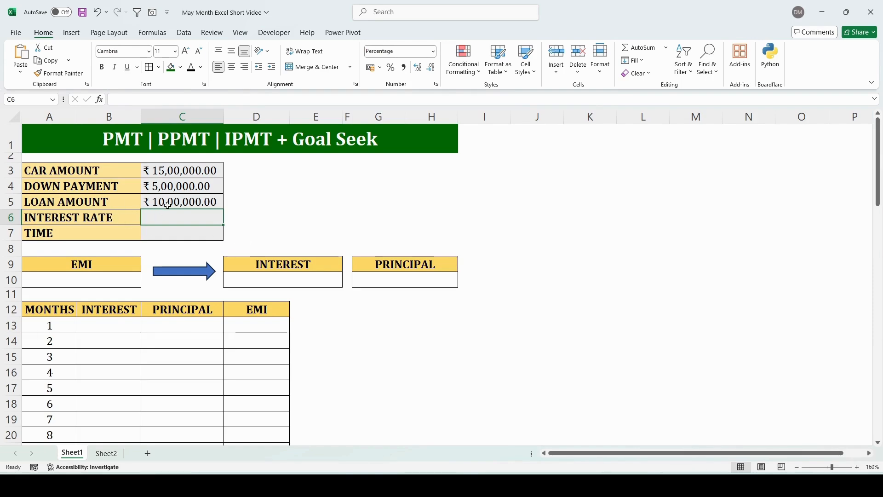
{"action": "key", "text": "Up"}
Set the interest rate in C6 to 9% and the time in C7 to 5
{"action": "left_click", "coordinate": [175, 219]}
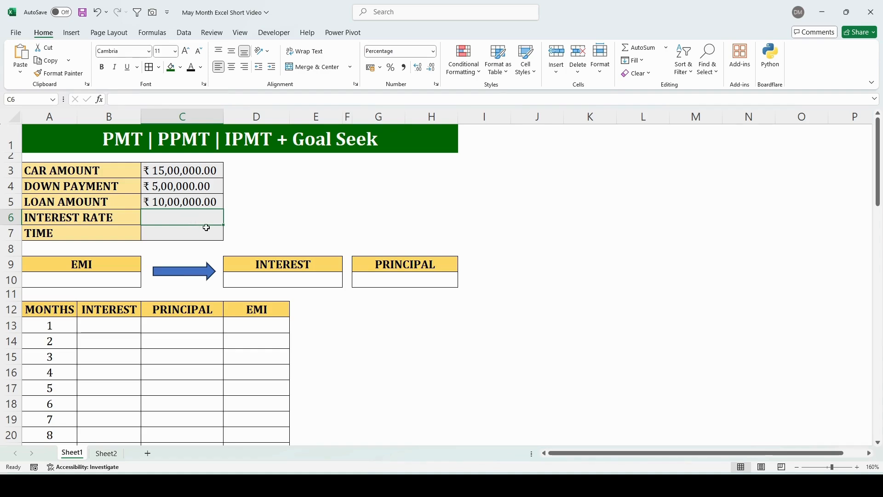
{"action": "type", "text": "9"}
{"action": "key", "text": "Return"}
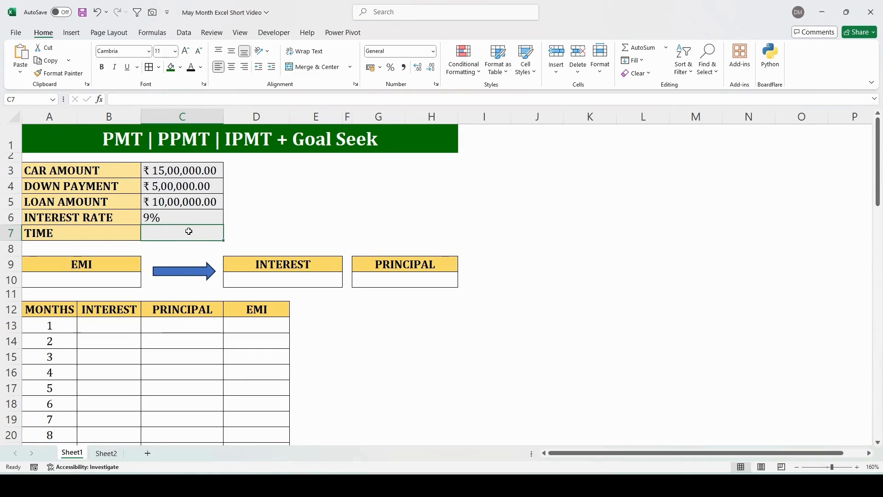
{"action": "type", "text": "5"}
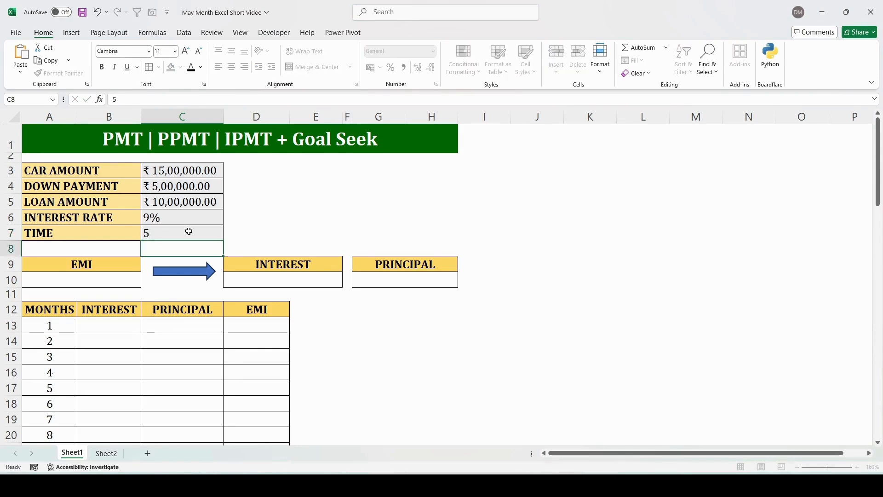
{"action": "key", "text": "ctrl+Return"}
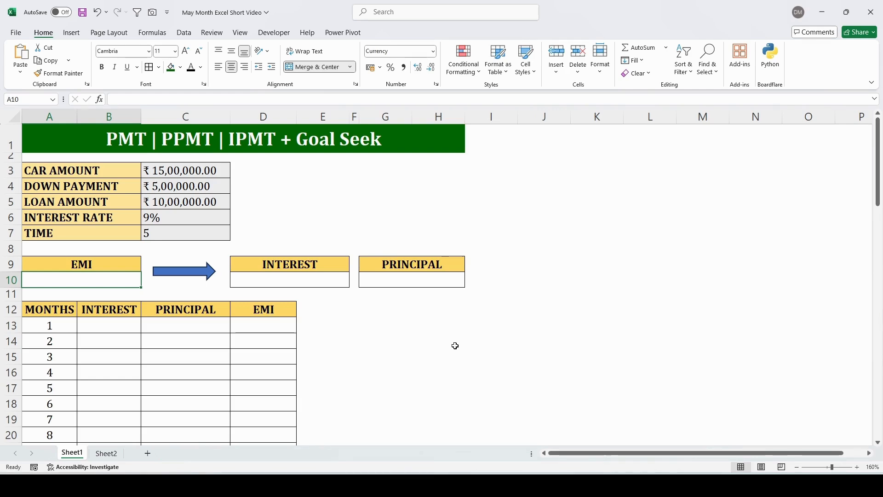
Calculate the monthly EMI in A10 with the formula =PMT(C6/12,C7*12,C5)
{"action": "type", "text": "=PMT"}
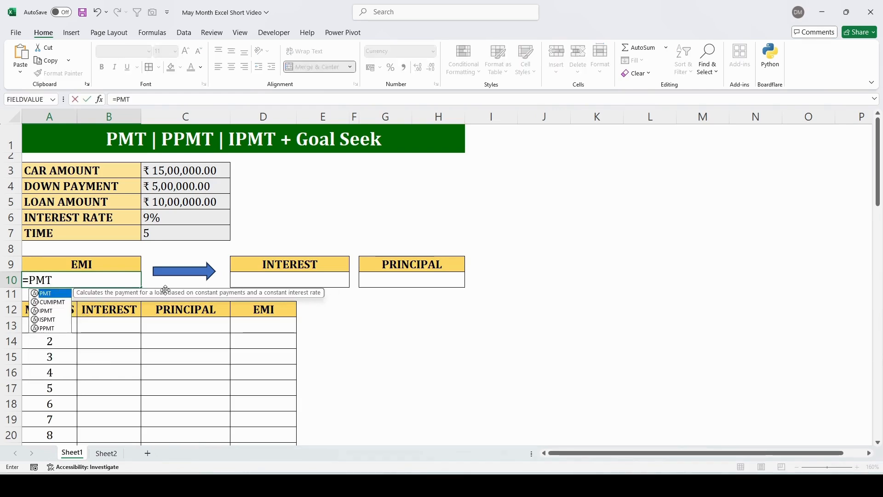
{"action": "type", "text": "("}
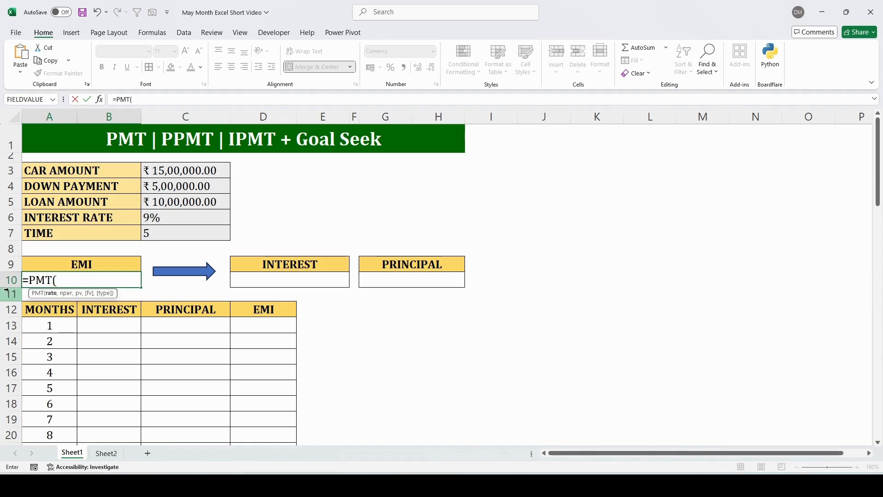
{"action": "left_click", "coordinate": [153, 219]}
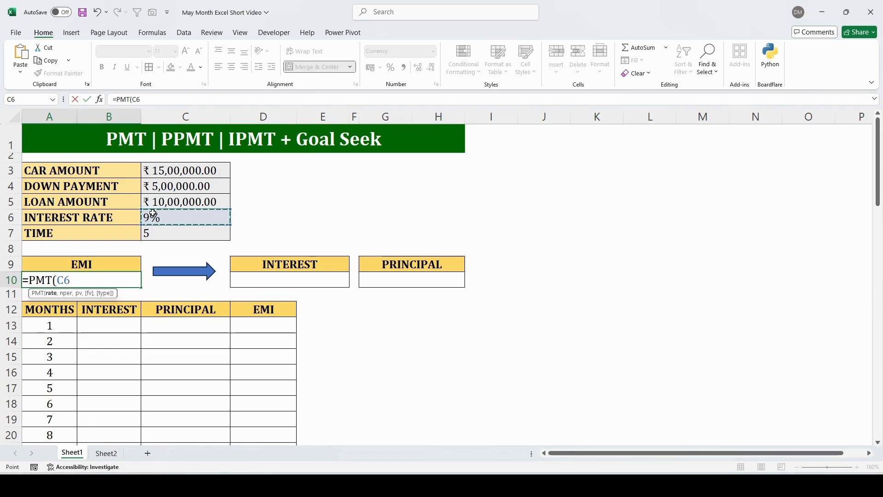
{"action": "type", "text": "/12,"}
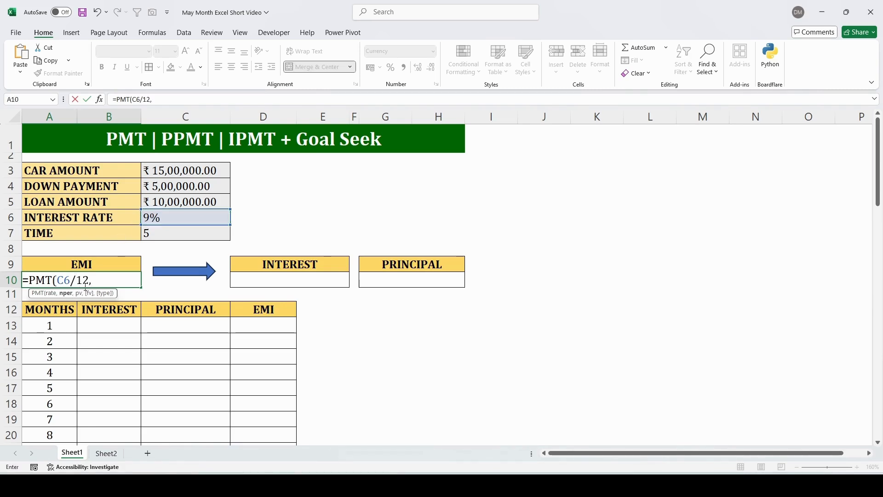
{"action": "left_click", "coordinate": [170, 234]}
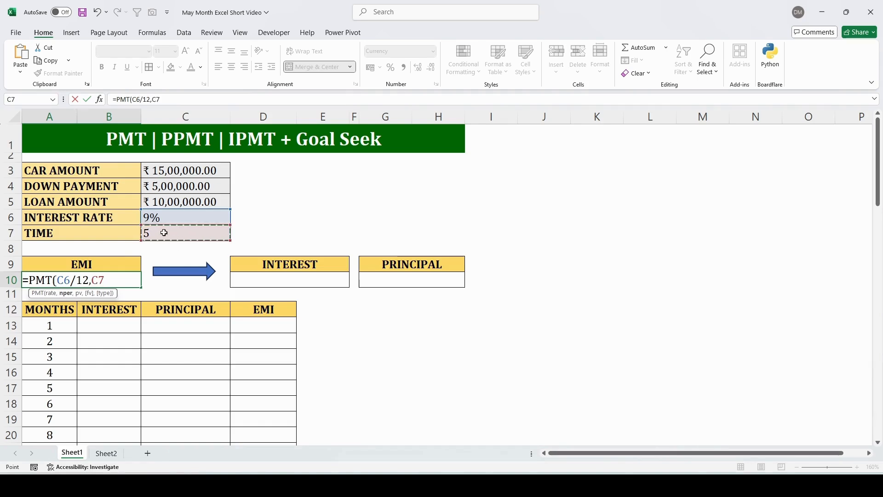
{"action": "type", "text": "*12"}
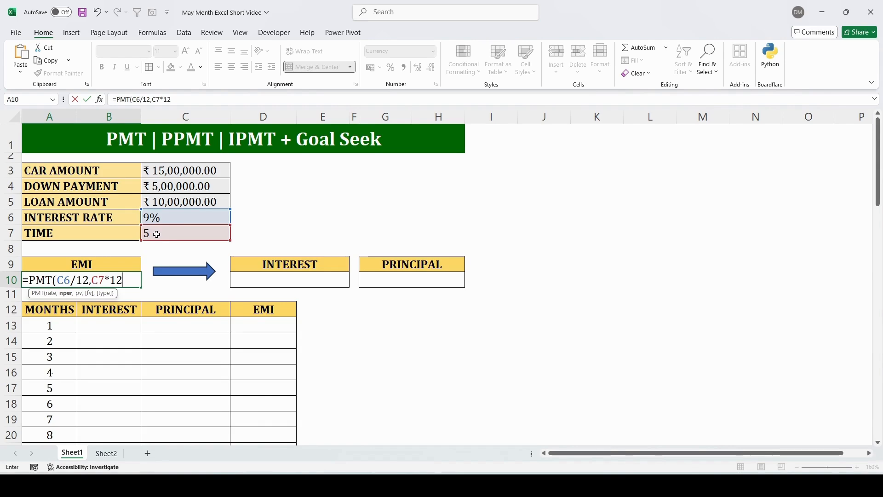
{"action": "type", "text": ","}
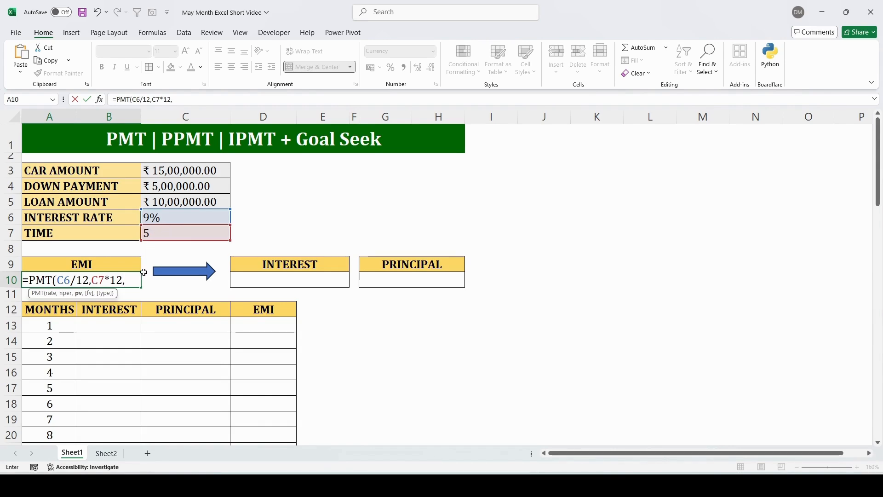
{"action": "left_click", "coordinate": [173, 201]}
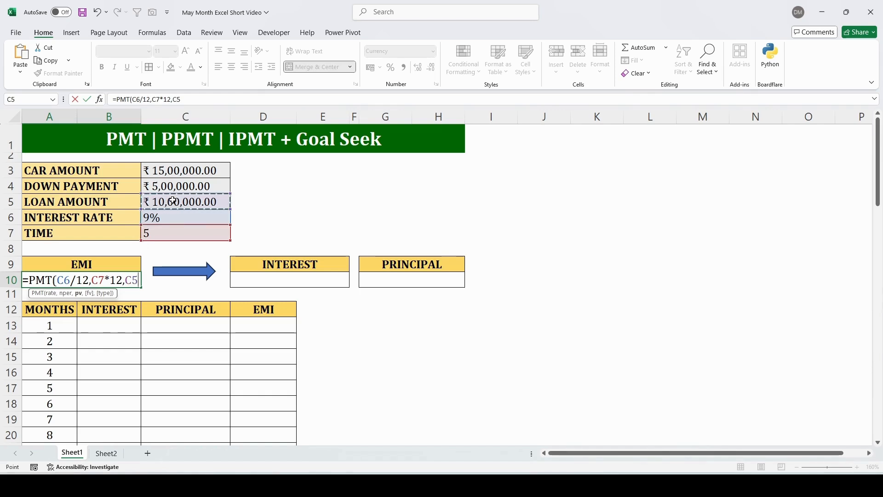
{"action": "type", "text": ")"}
{"action": "key", "text": "Return"}
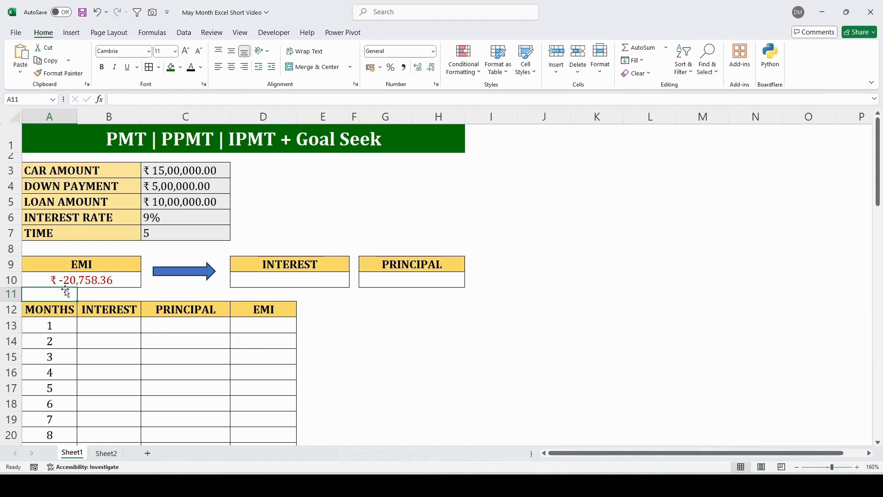
Put a minus sign before PMT in the EMI formula in A10, making it =-PMT(C6/12,C7*12,C5)
{"action": "double_click", "coordinate": [79, 282]}
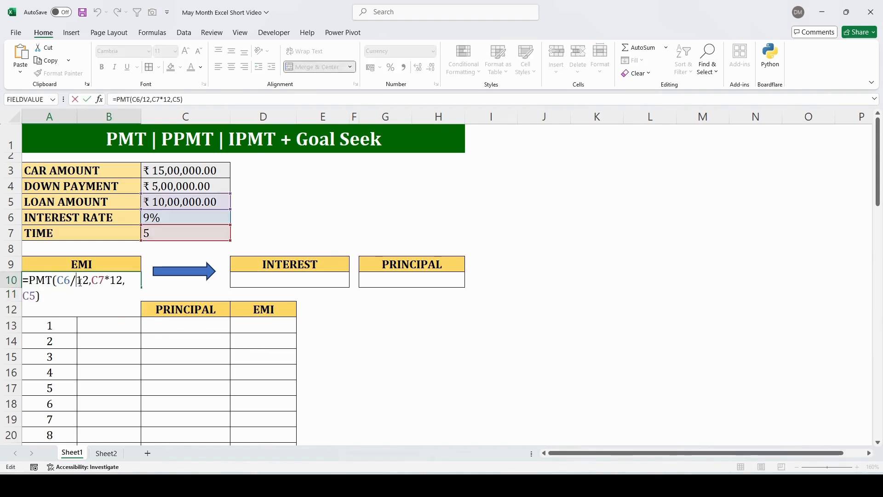
{"action": "left_click", "coordinate": [27, 283]}
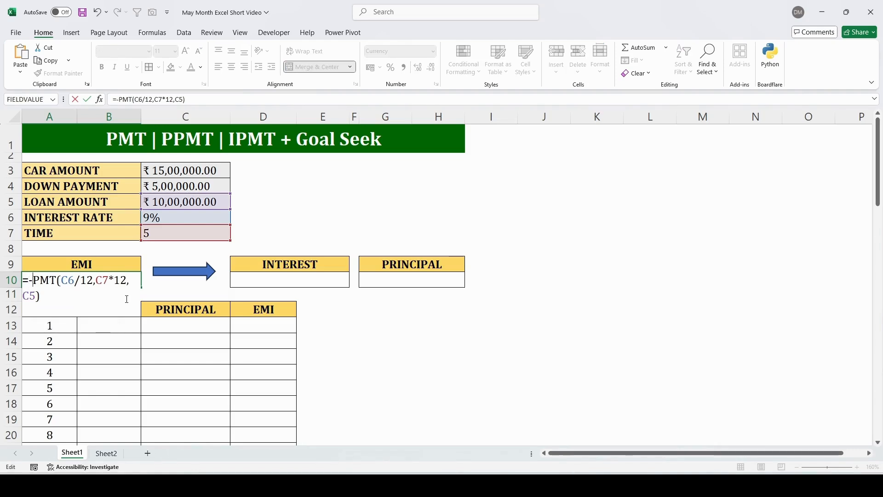
{"action": "key", "text": "Return"}
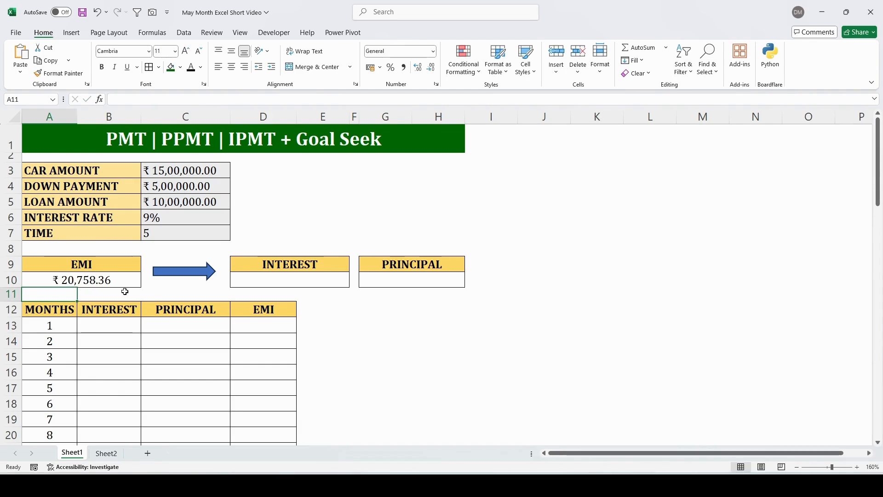
Browse the currency symbols offered in the accounting number format settings for the EMI cell A10
{"action": "left_click", "coordinate": [88, 280]}
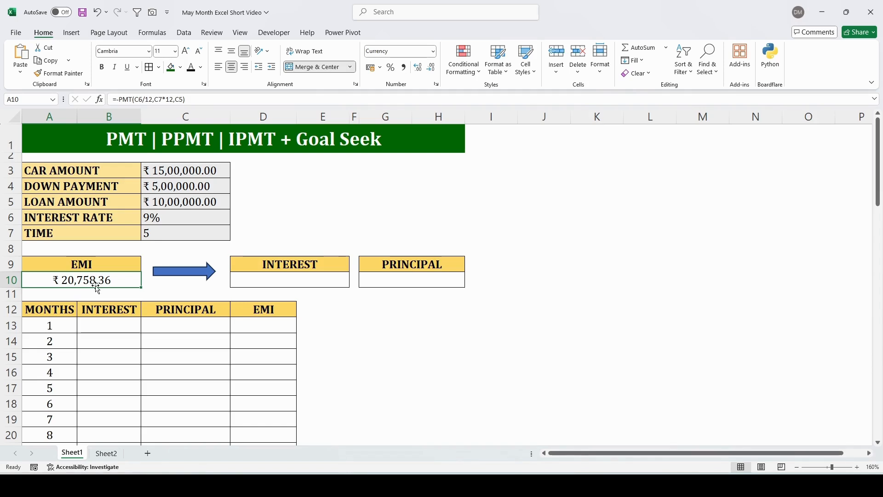
{"action": "left_click", "coordinate": [380, 69]}
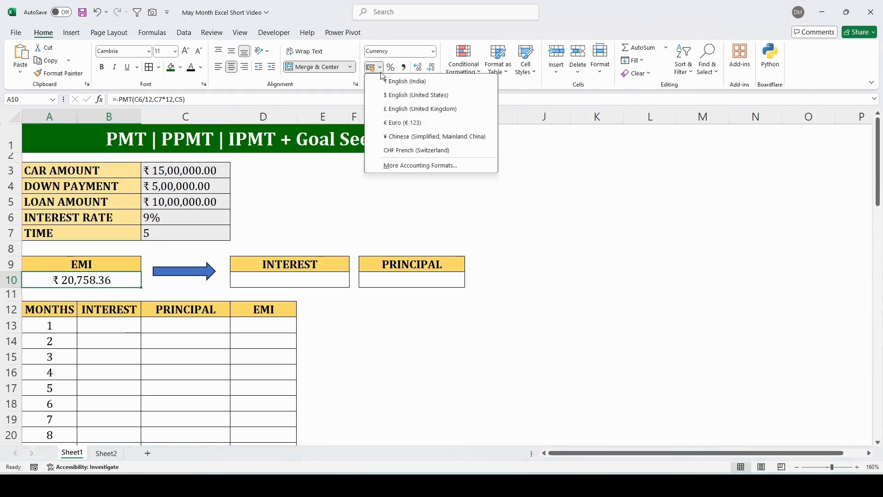
{"action": "left_click", "coordinate": [411, 169]}
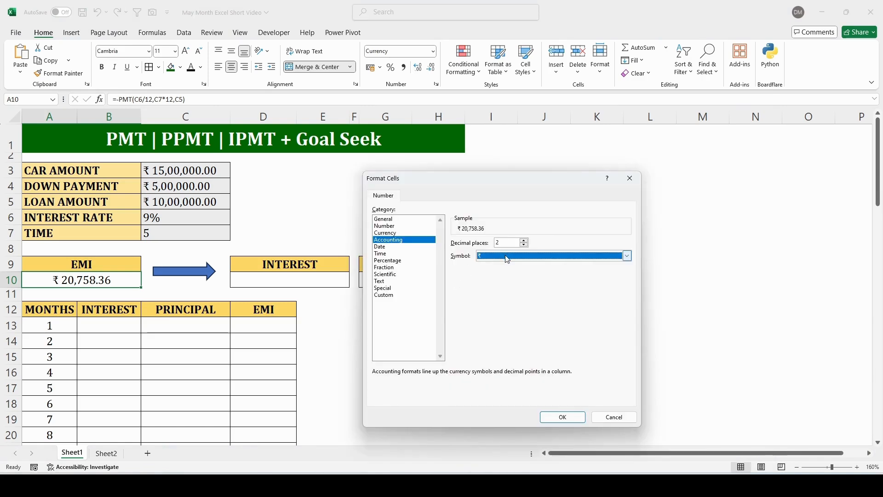
{"action": "left_click", "coordinate": [508, 255]}
{"action": "scroll", "coordinate": [499, 331], "scroll_direction": "down", "scroll_amount": 10}
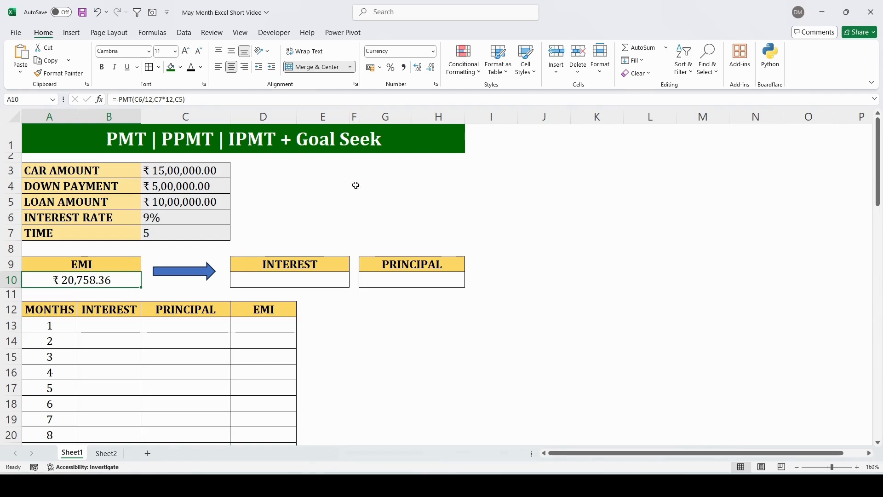
Calculate the total repayment in E5 with =A10*60 and autofit the width of column E
{"action": "left_click", "coordinate": [334, 198]}
{"action": "type", "text": "="}
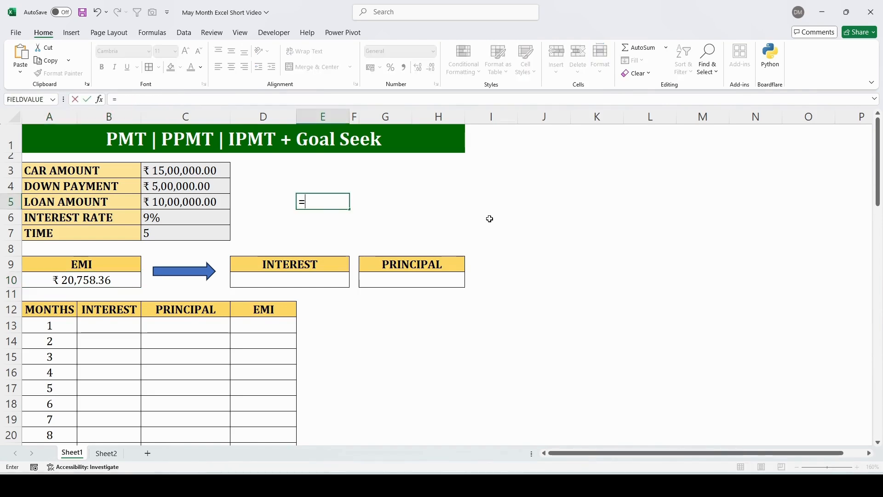
{"action": "left_click", "coordinate": [109, 281]}
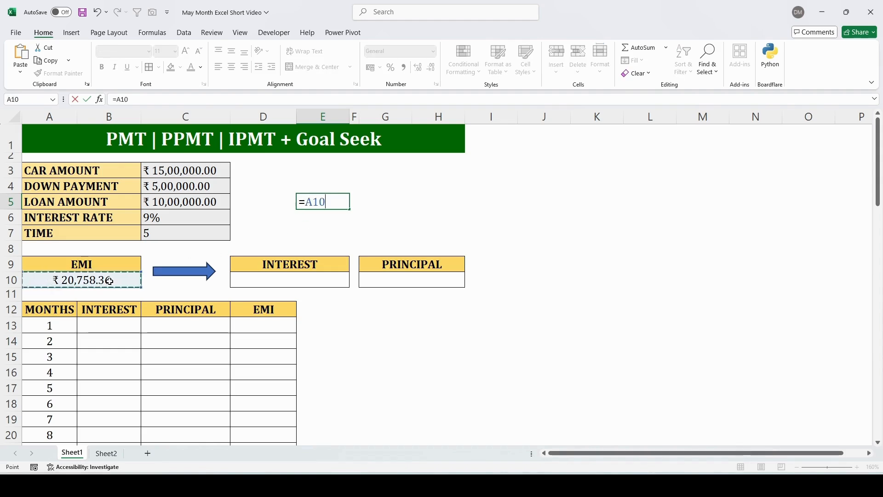
{"action": "type", "text": "*60"}
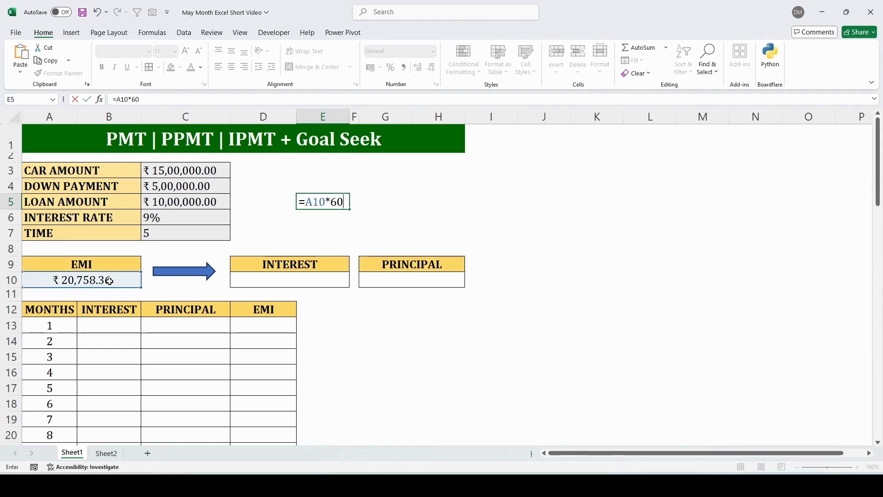
{"action": "key", "text": "Return"}
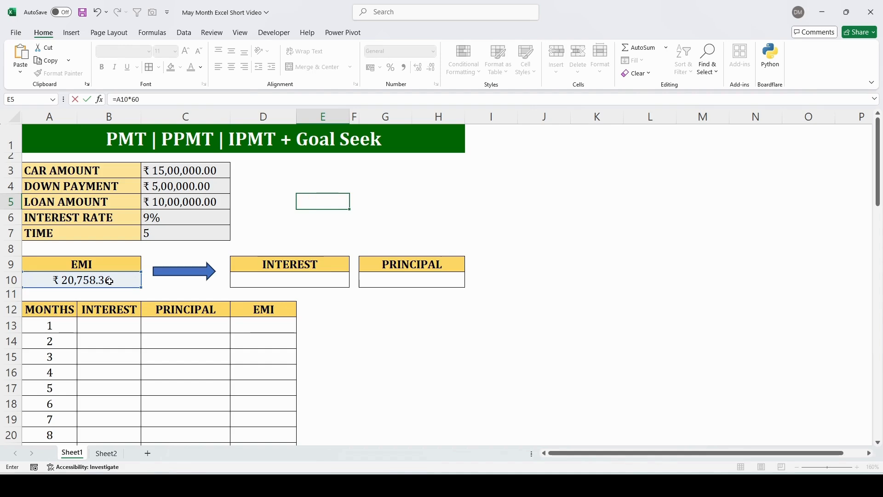
{"action": "double_click", "coordinate": [352, 117]}
{"action": "key", "text": "Up"}
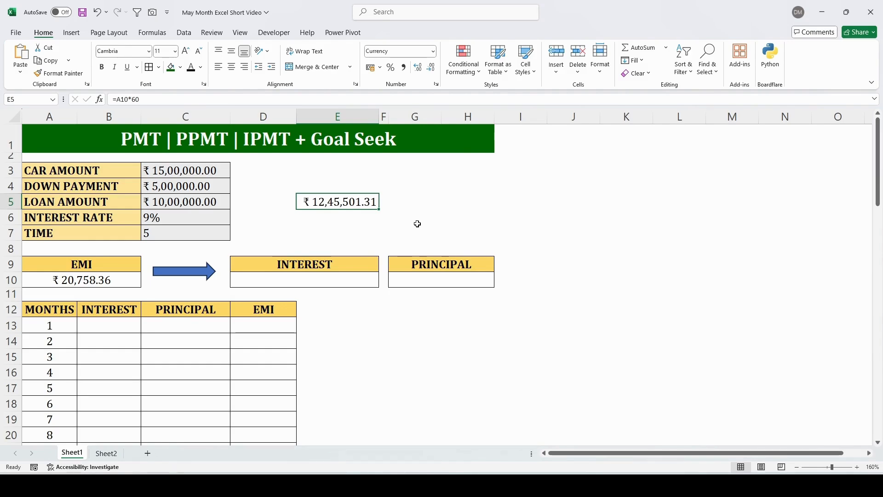
{"action": "left_click", "coordinate": [331, 221]}
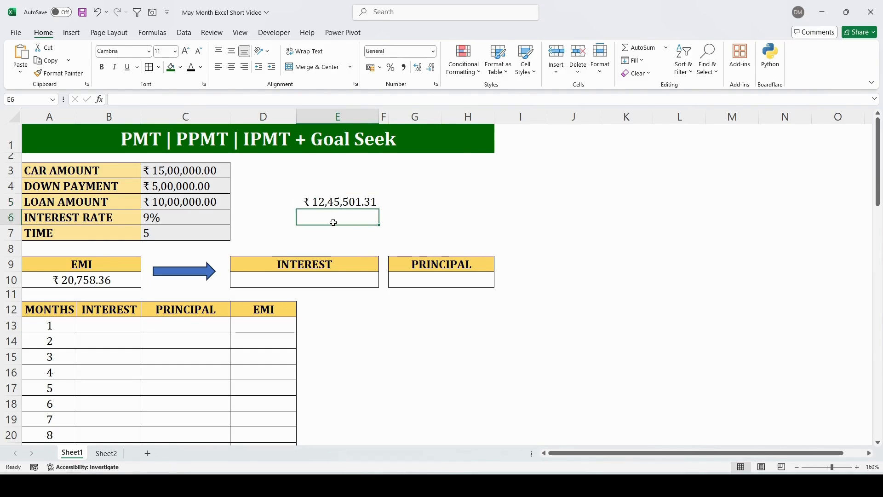
{"action": "left_click", "coordinate": [205, 206]}
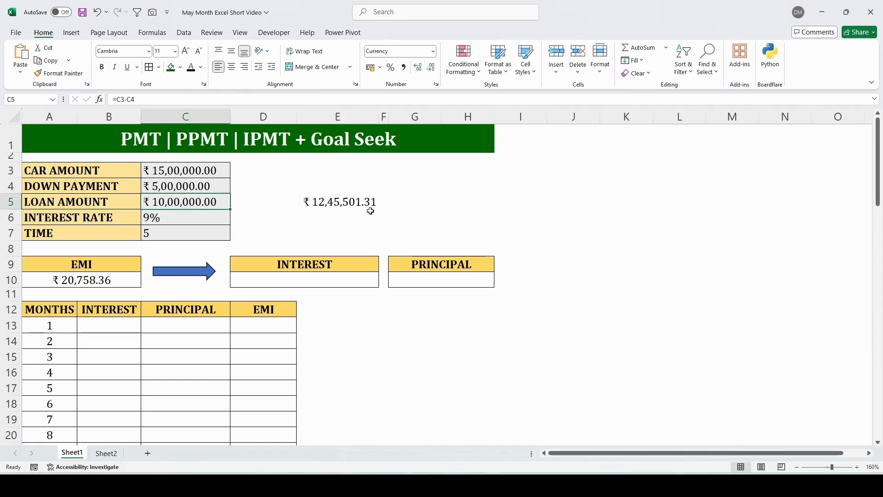
{"action": "left_click", "coordinate": [444, 201]}
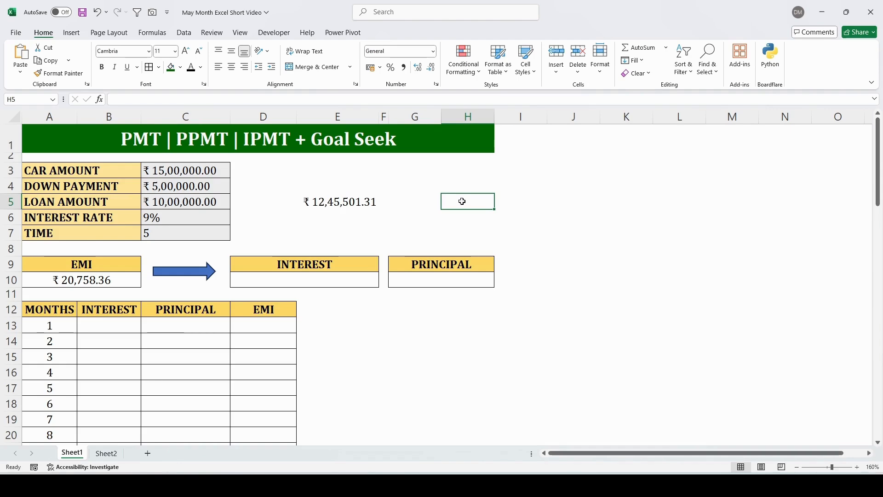
Calculate the total interest paid in H5 with =E5-C5 and widen column H to fit the amount
{"action": "type", "text": "="}
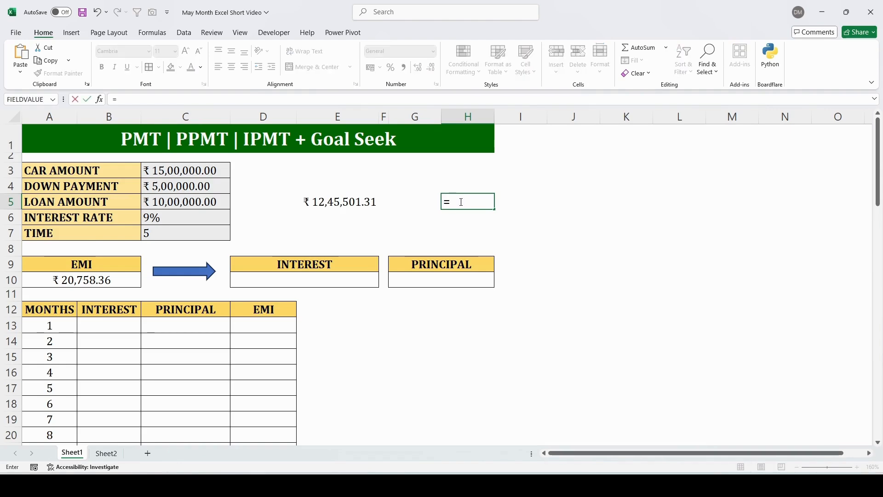
{"action": "left_click", "coordinate": [342, 203]}
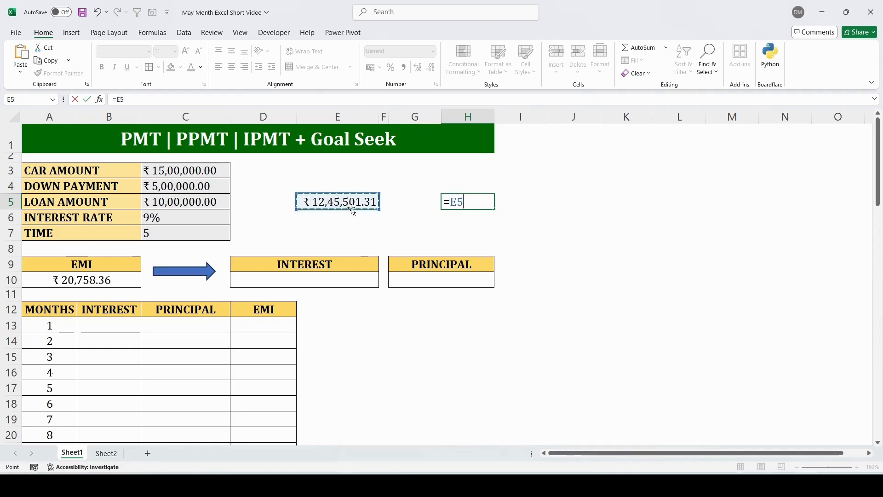
{"action": "type", "text": "-"}
{"action": "left_click", "coordinate": [213, 197]}
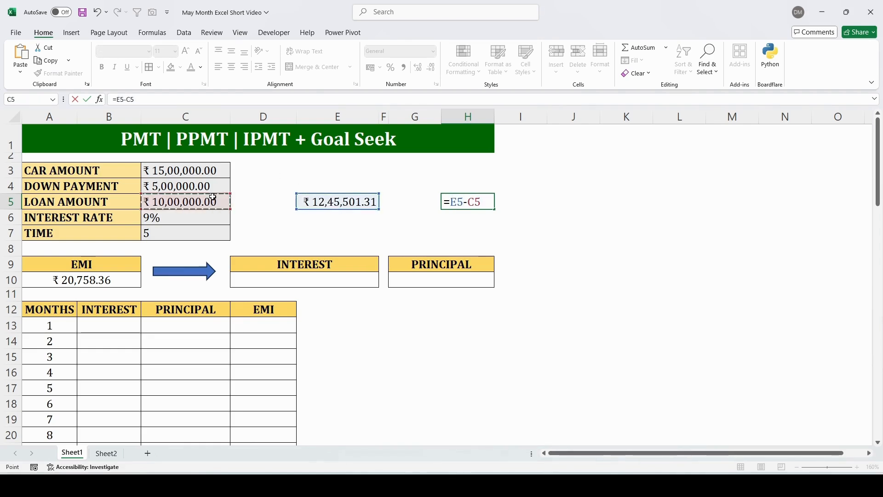
{"action": "key", "text": "Return"}
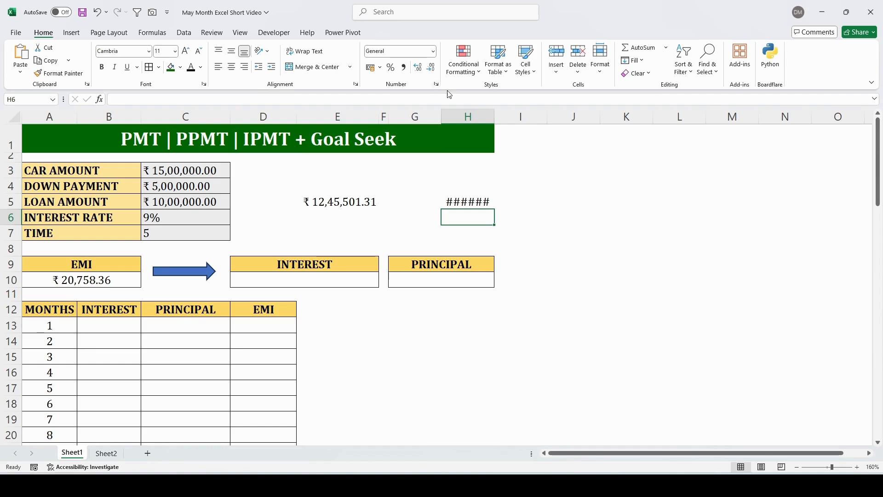
{"action": "left_click_drag", "start_coordinate": [493, 122], "coordinate": [517, 121]}
{"action": "left_click", "coordinate": [544, 220]}
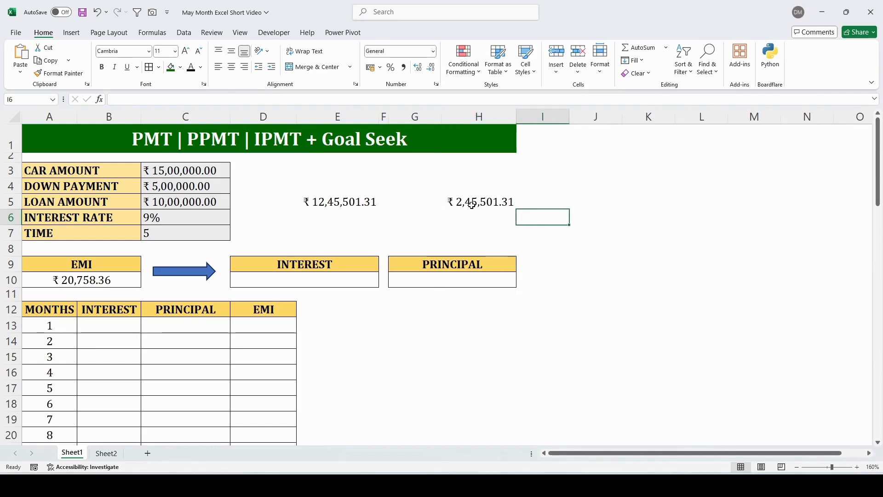
{"action": "left_click", "coordinate": [455, 200]}
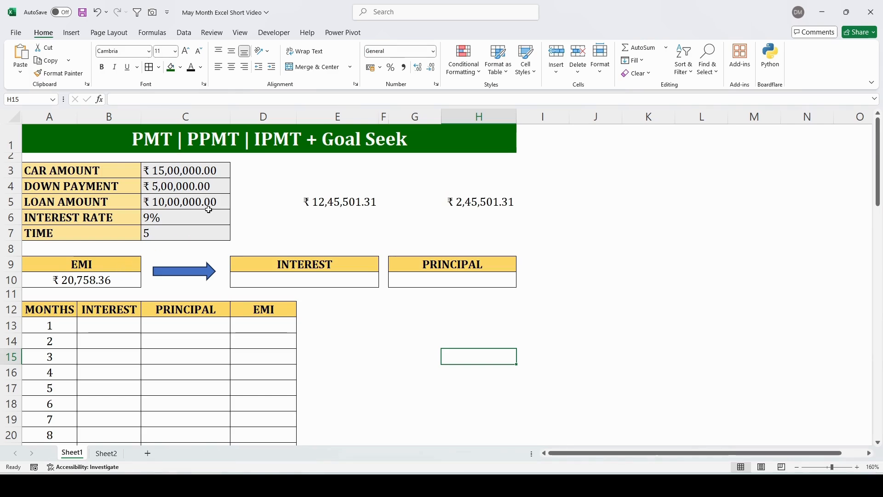
{"action": "left_click", "coordinate": [467, 203]}
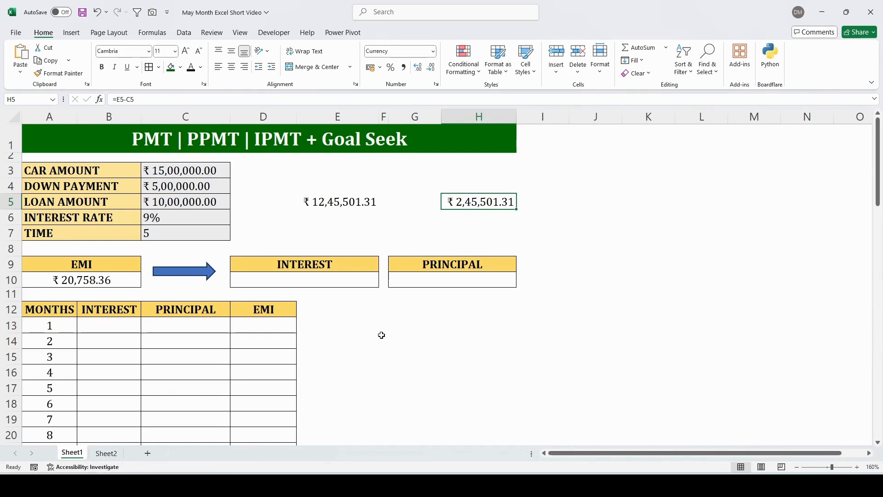
Calculate the first month's interest in D10 under INTEREST with the formula =IPMT(C6/12,1,C7*12,C5)
{"action": "left_click", "coordinate": [299, 281]}
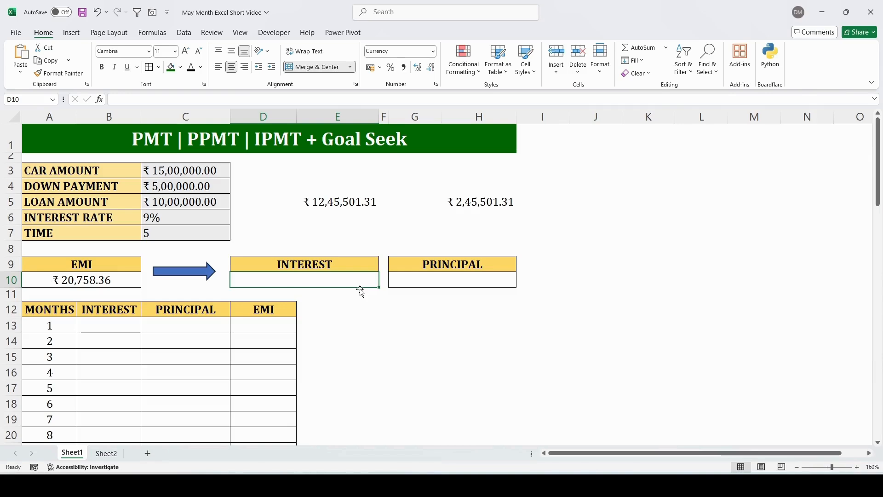
{"action": "type", "text": "=IPMT"}
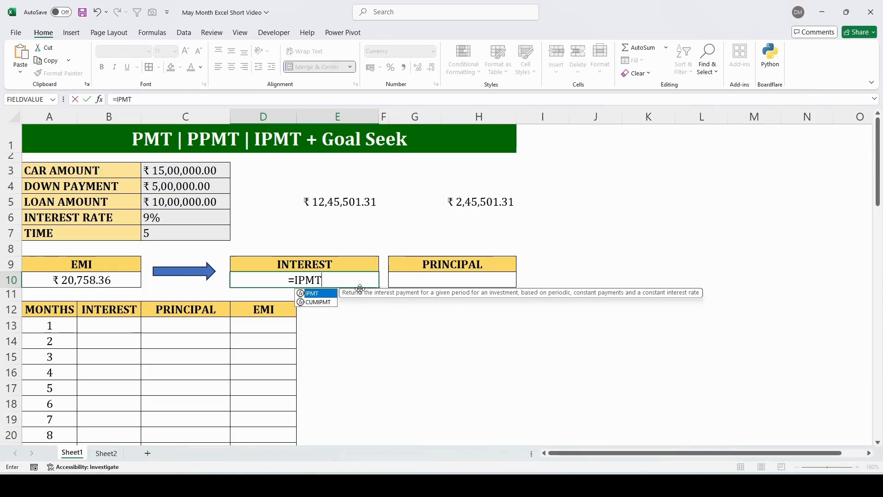
{"action": "type", "text": "("}
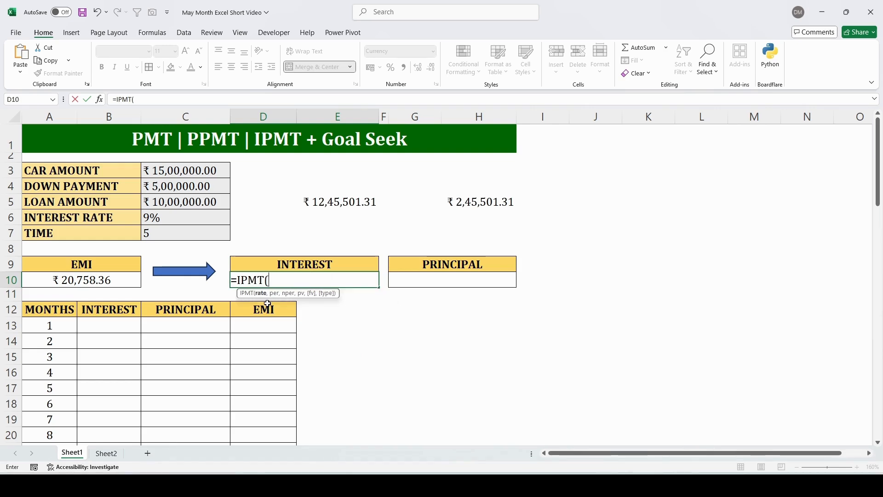
{"action": "left_click", "coordinate": [179, 216]}
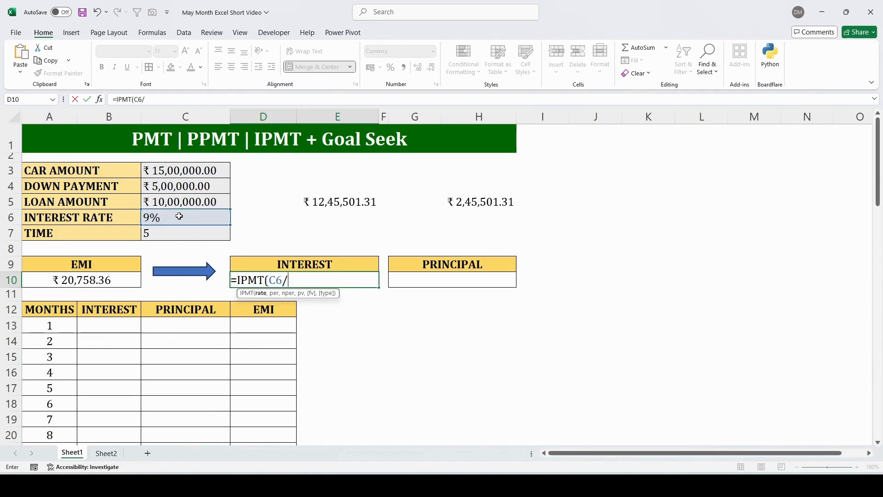
{"action": "type", "text": "/12,"}
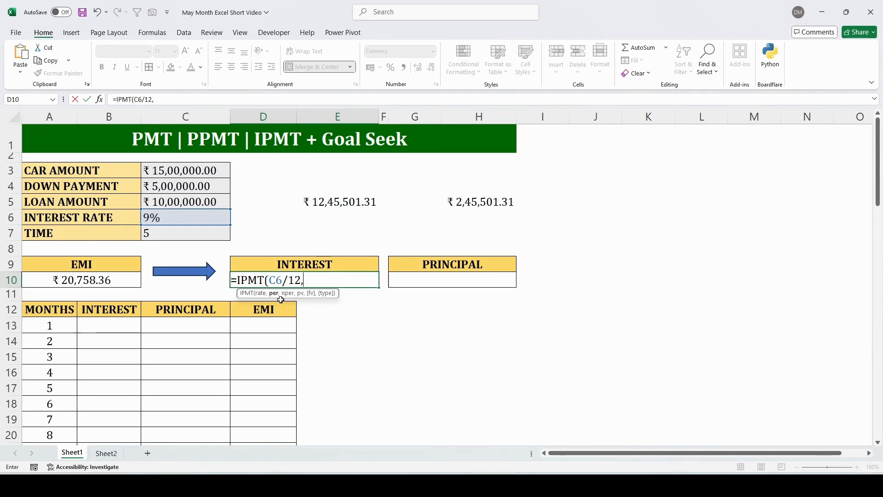
{"action": "type", "text": "1,"}
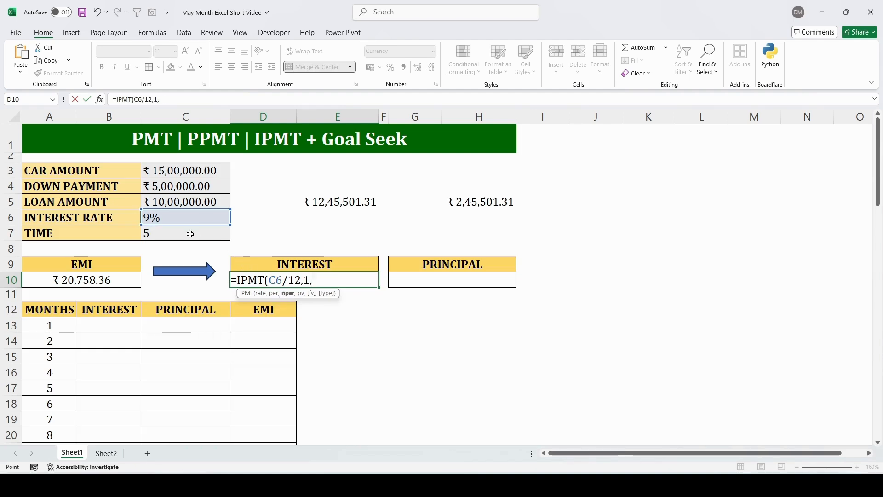
{"action": "left_click", "coordinate": [190, 234]}
{"action": "type", "text": "*"}
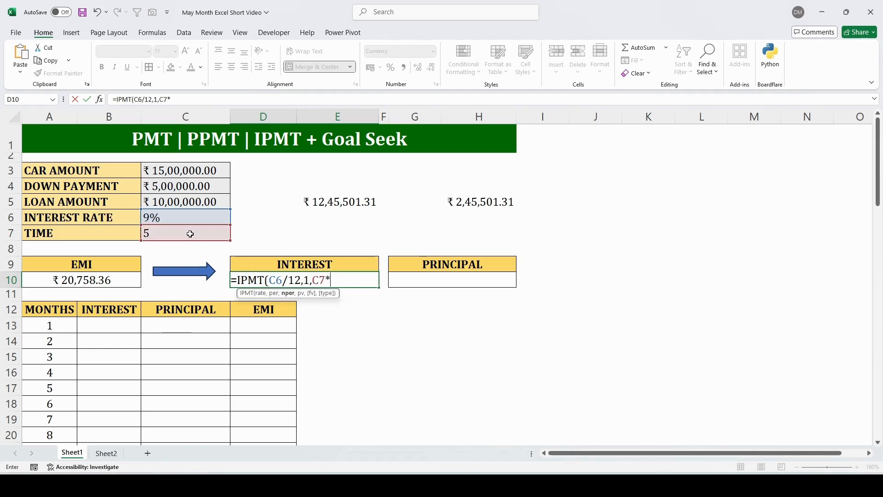
{"action": "type", "text": "12,"}
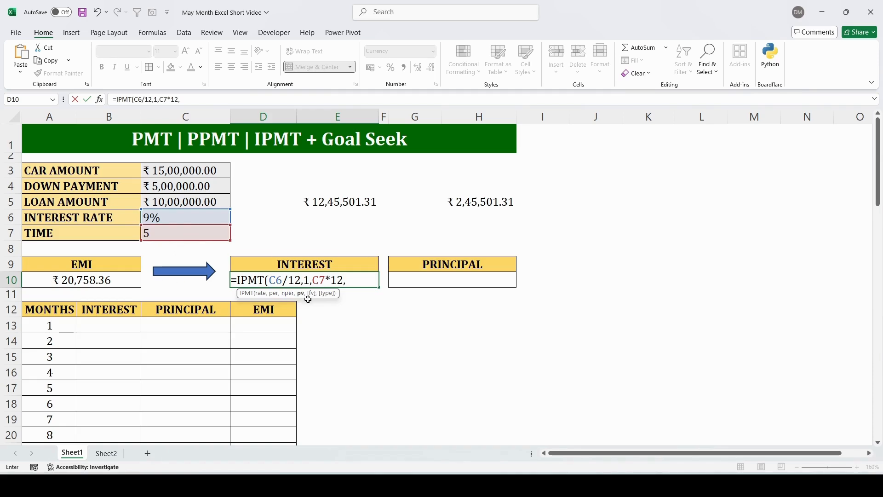
{"action": "left_click", "coordinate": [217, 201]}
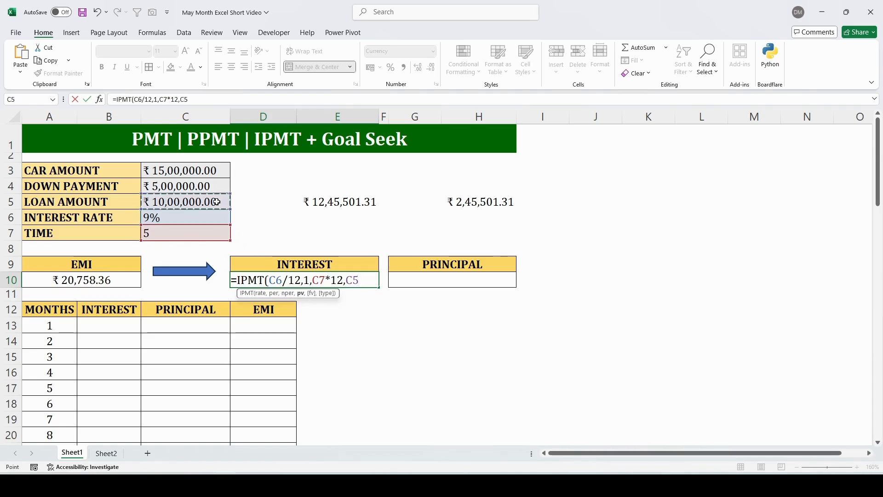
{"action": "type", "text": ")"}
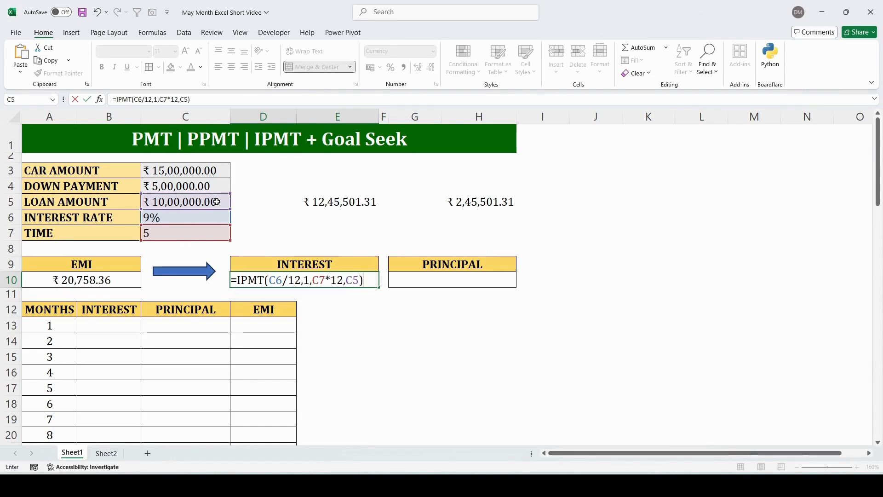
{"action": "key", "text": "Return"}
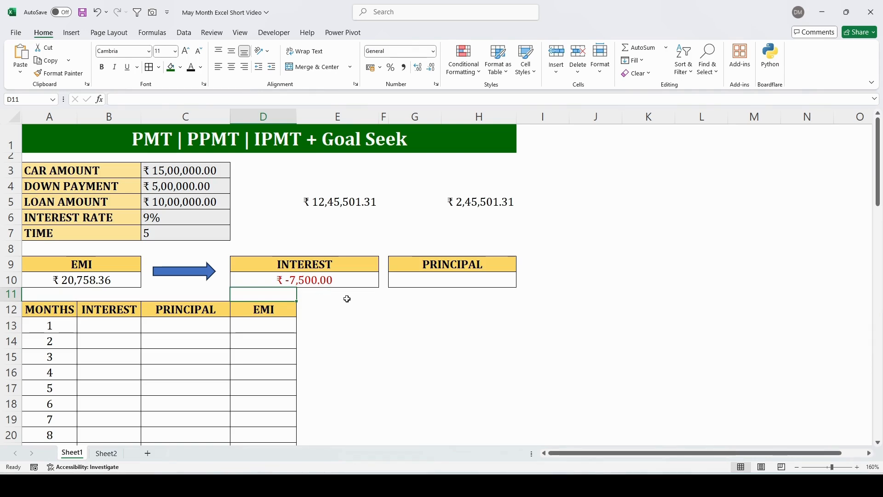
Put a minus sign before IPMT in the interest formula in D10, making it =-IPMT(C6/12,1,C7*12,C5)
{"action": "double_click", "coordinate": [274, 277]}
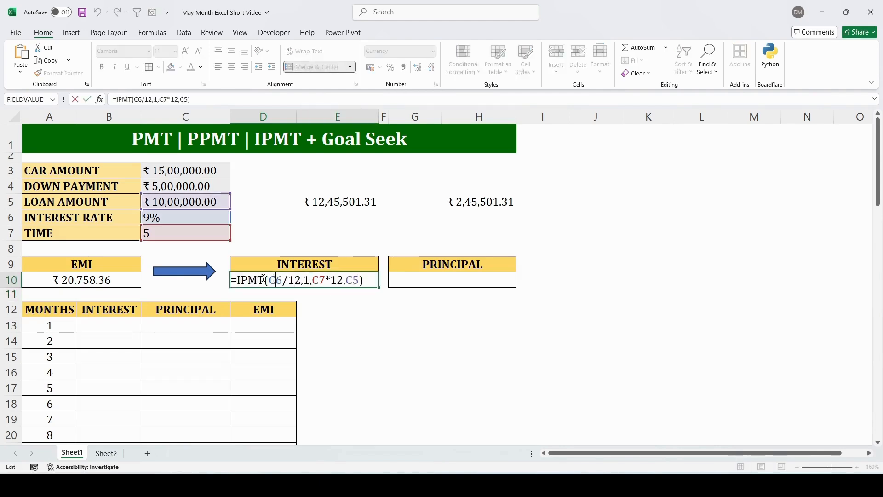
{"action": "left_click", "coordinate": [238, 280]}
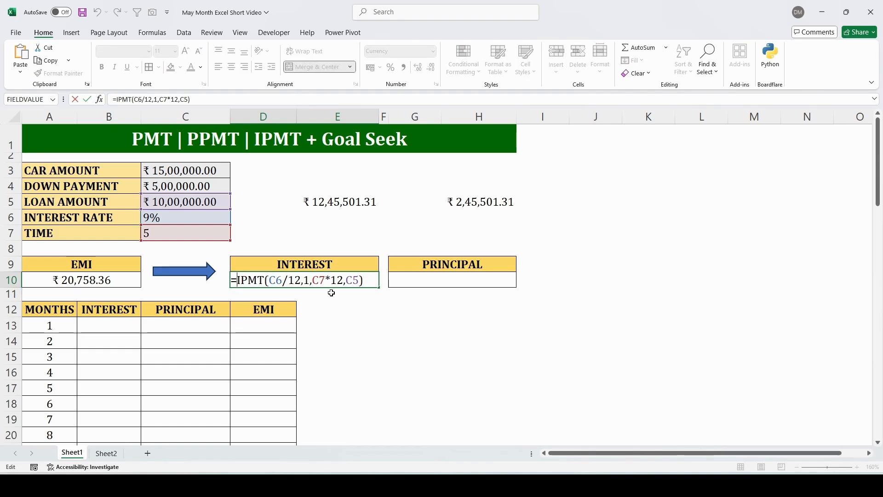
{"action": "type", "text": "-"}
{"action": "key", "text": "Return"}
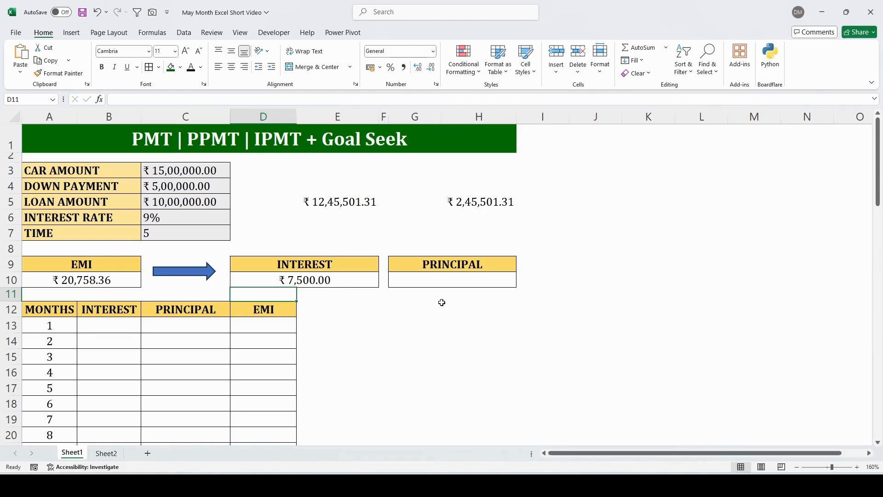
Calculate the first month's principal in G10 under PRINCIPAL with the formula =-PPMT(C6/12,1,C7*12,C5)
{"action": "left_click", "coordinate": [442, 280]}
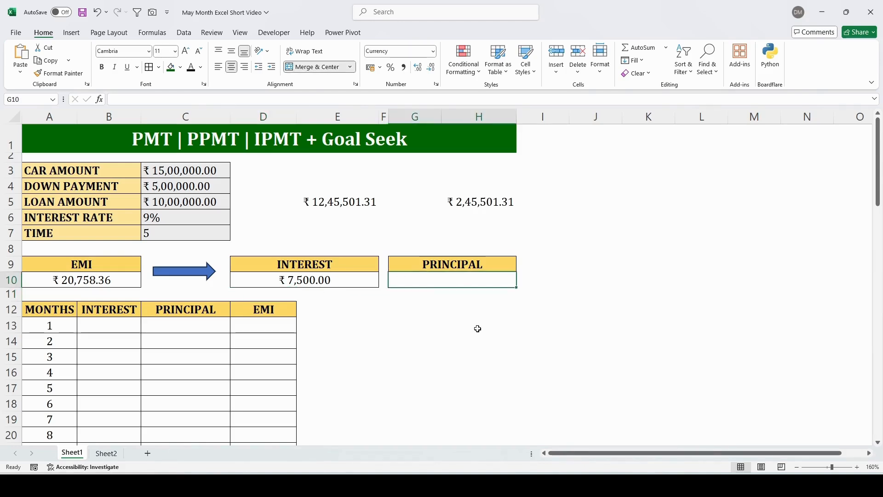
{"action": "type", "text": "="}
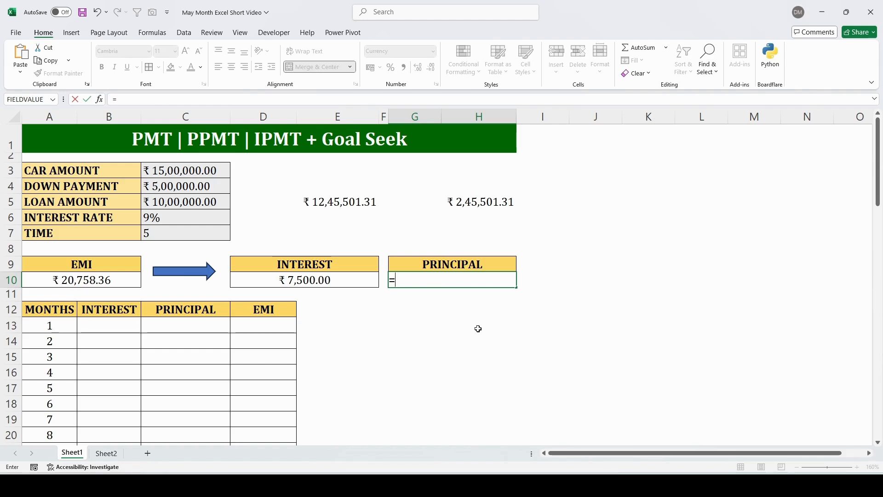
{"action": "type", "text": "-PPM"}
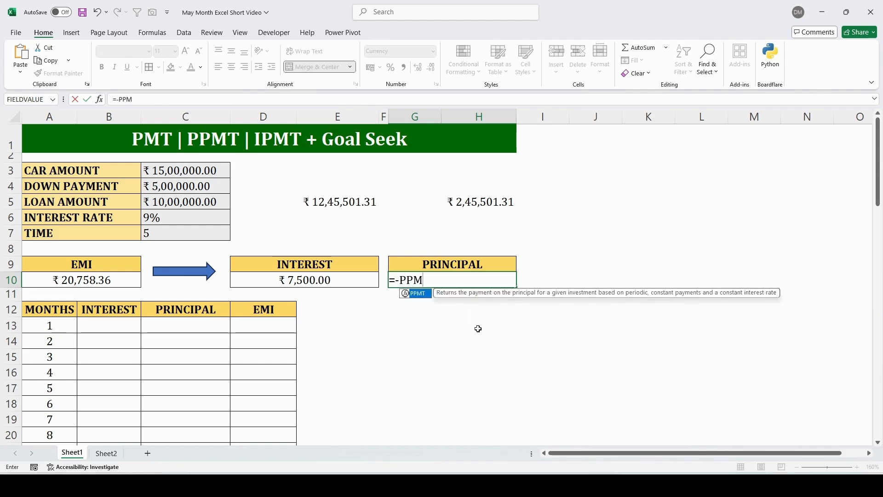
{"action": "type", "text": "T("}
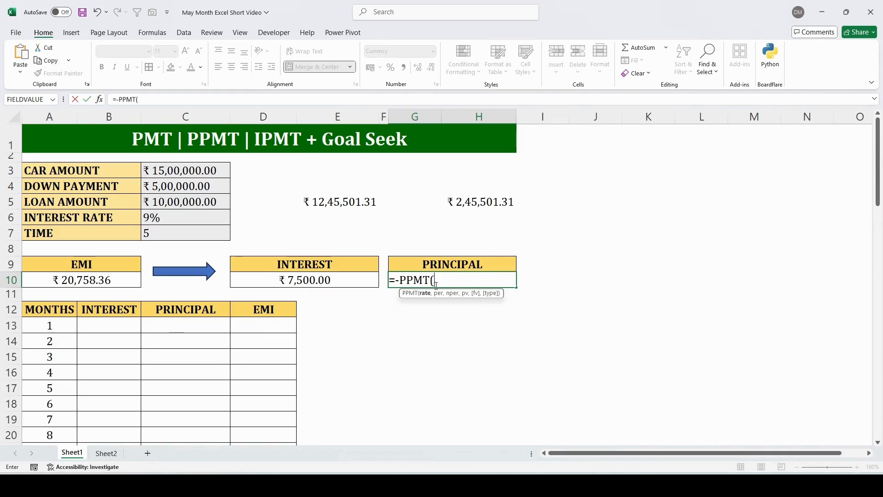
{"action": "left_click", "coordinate": [172, 217]}
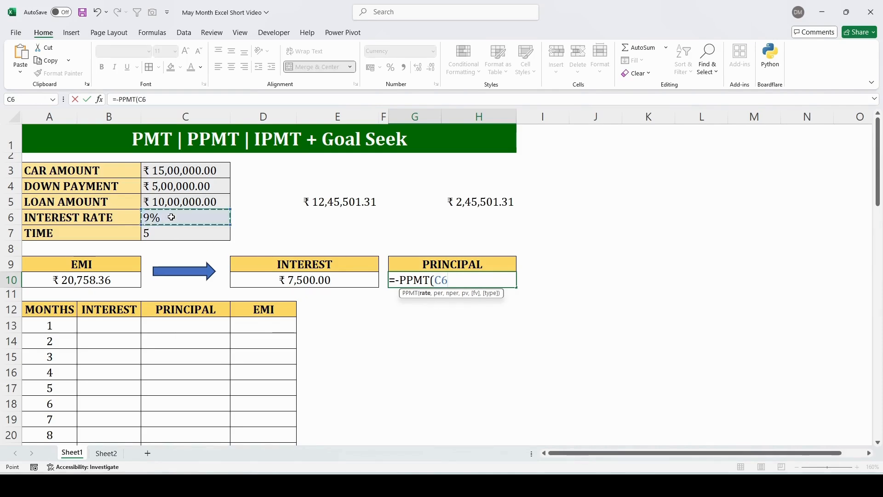
{"action": "type", "text": "/12,"}
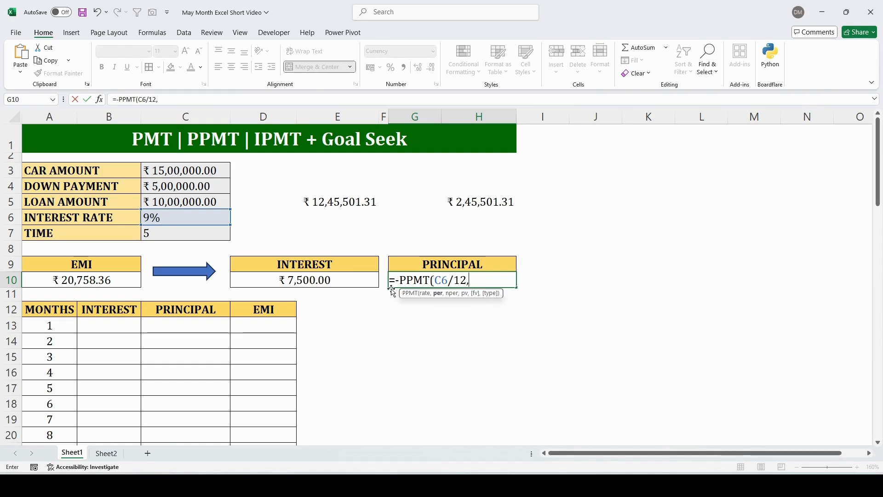
{"action": "type", "text": "1,"}
{"action": "left_click", "coordinate": [207, 231]}
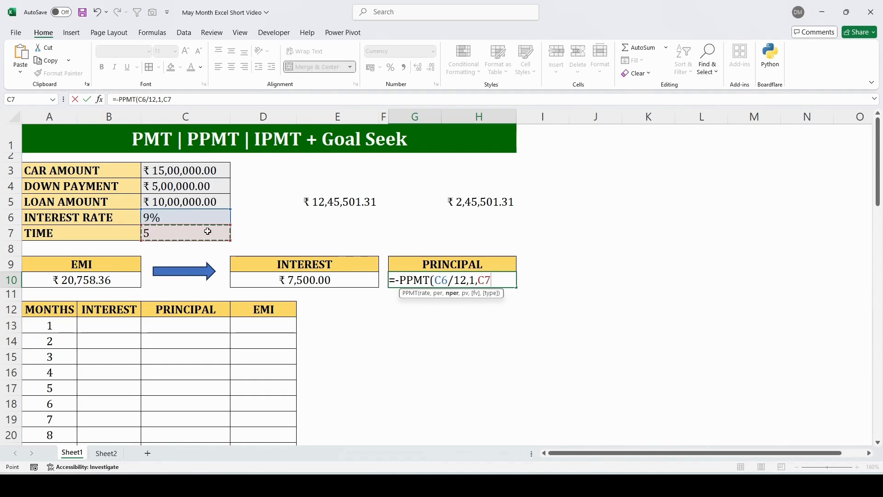
{"action": "type", "text": "*12"}
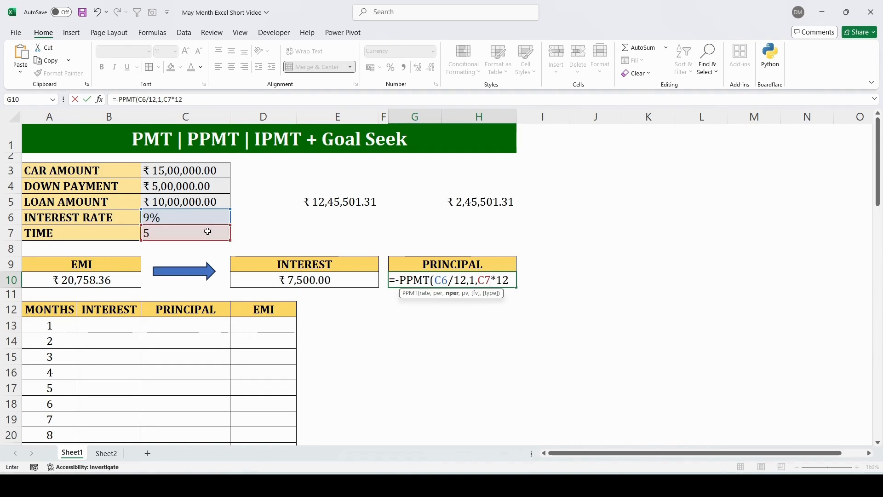
{"action": "type", "text": ","}
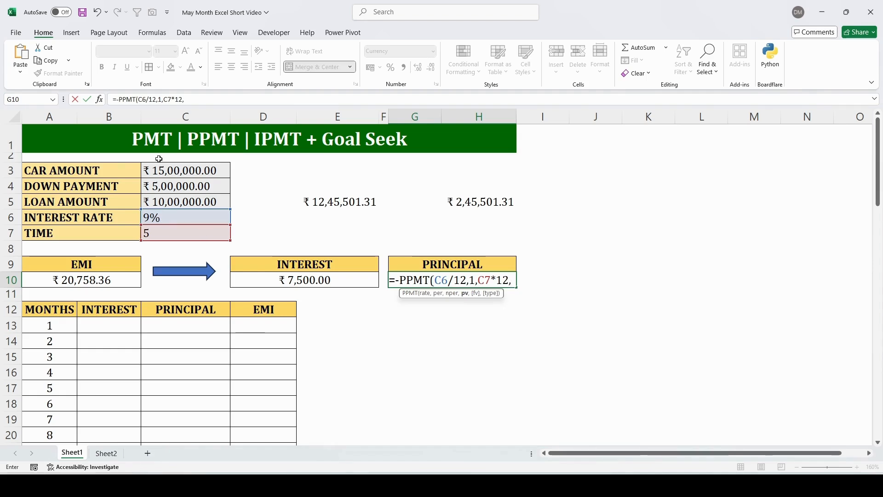
{"action": "left_click", "coordinate": [179, 201]}
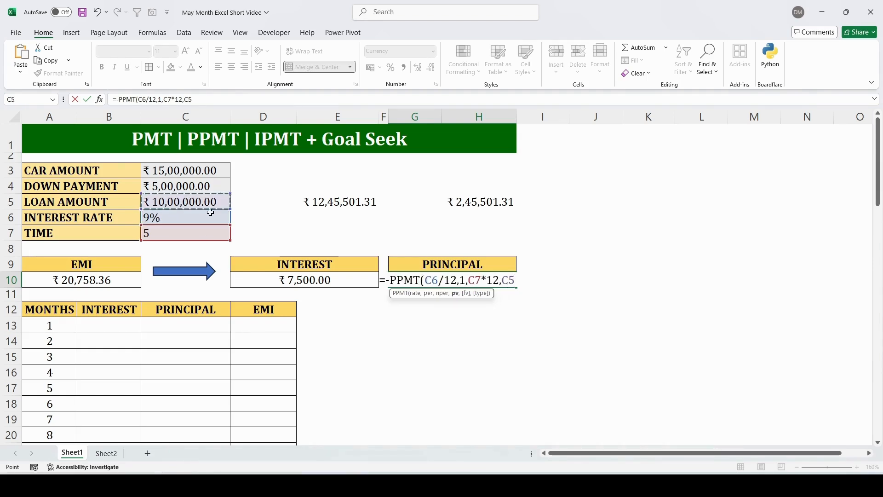
{"action": "type", "text": ")"}
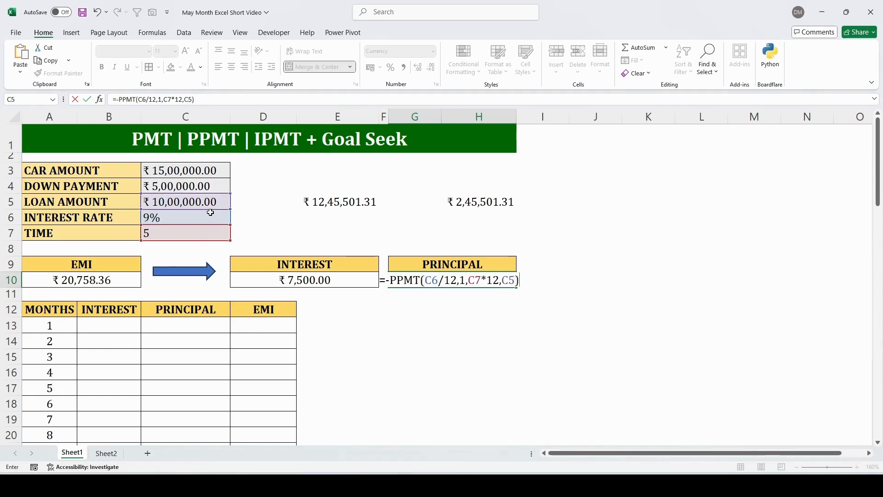
{"action": "key", "text": "Return"}
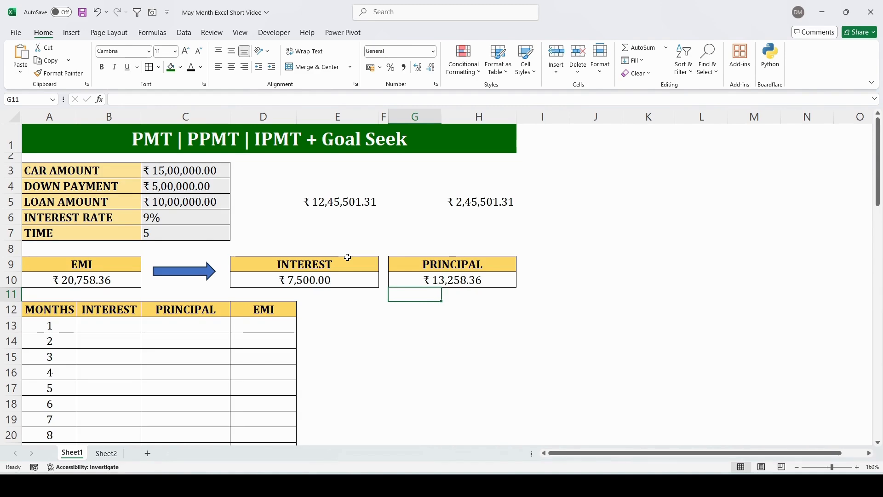
{"action": "left_click", "coordinate": [118, 280]}
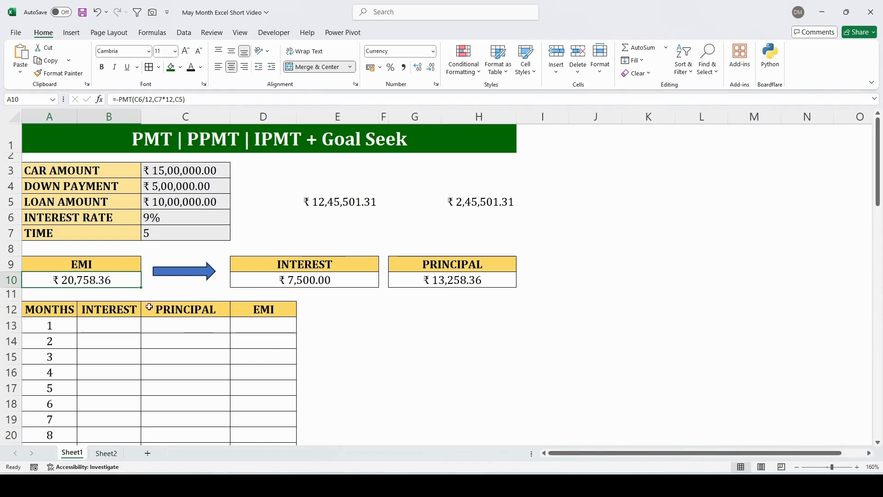
{"action": "left_click", "coordinate": [284, 281]}
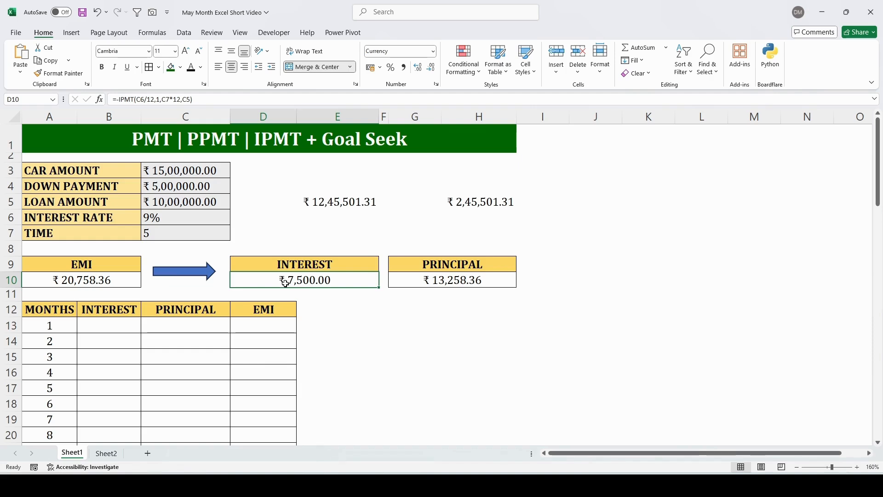
Calculate month 1 interest in B13 of the monthly schedule with the formula =-IPMT($C$6/12,A13,$C$7*12,$C$5)
{"action": "left_click", "coordinate": [412, 283]}
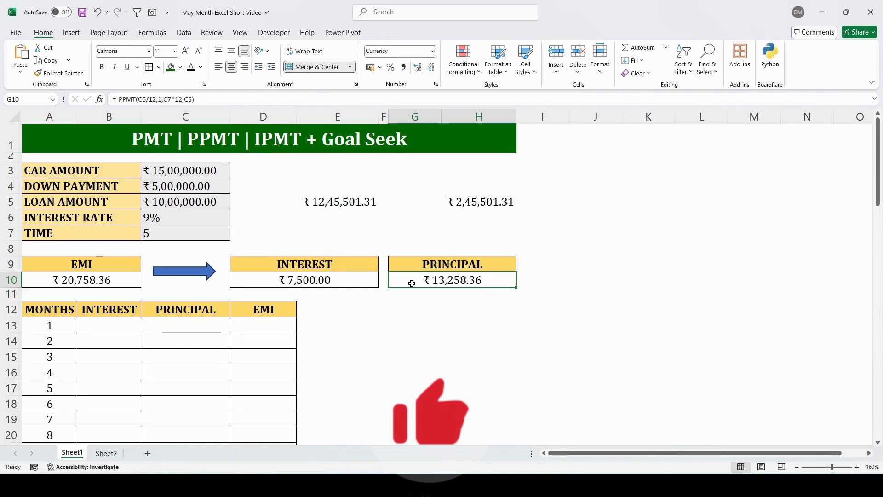
{"action": "left_click", "coordinate": [109, 325]}
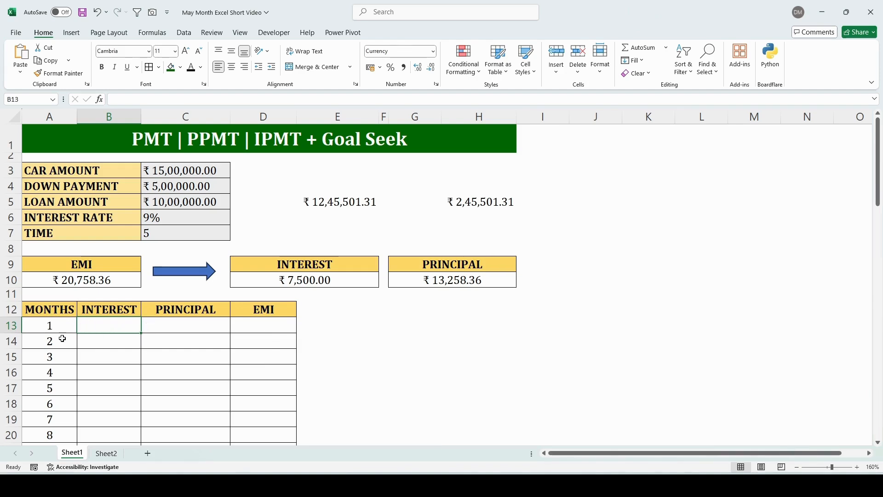
{"action": "scroll", "coordinate": [67, 353], "scroll_direction": "down", "scroll_amount": 1}
{"action": "scroll", "coordinate": [67, 353], "scroll_direction": "down", "scroll_amount": 12}
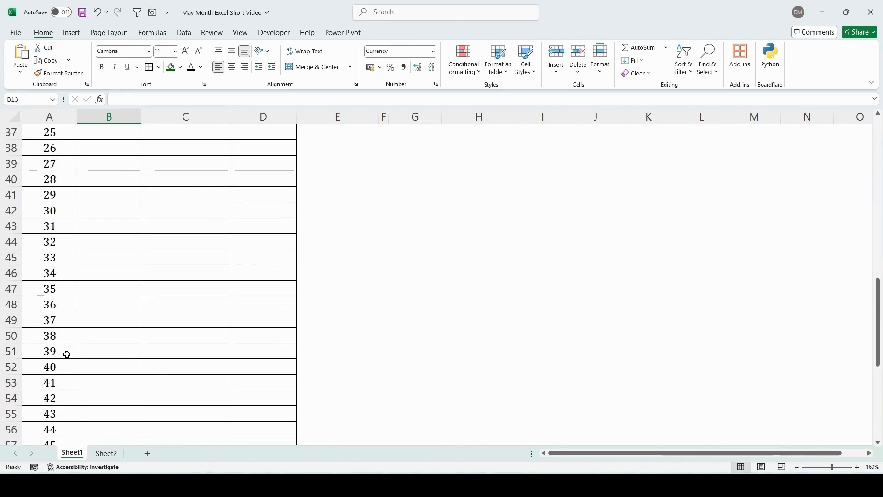
{"action": "scroll", "coordinate": [67, 355], "scroll_direction": "up", "scroll_amount": 12}
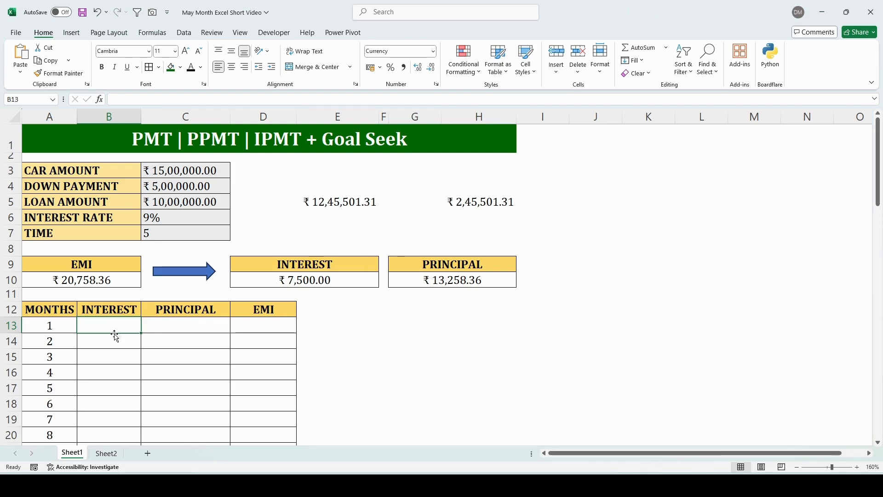
{"action": "type", "text": "="}
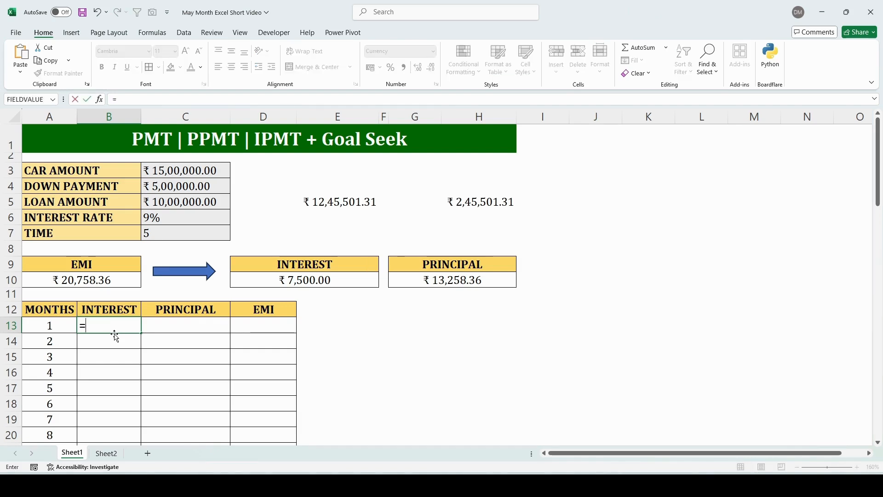
{"action": "type", "text": "-PMT("}
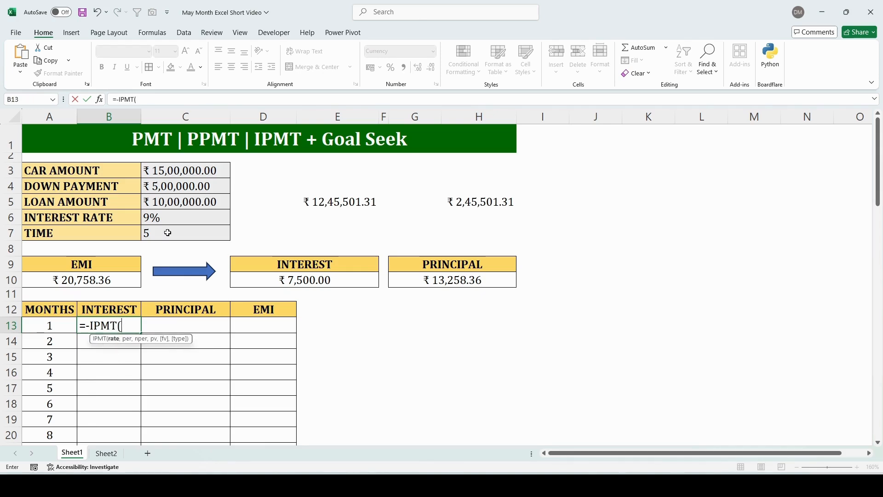
{"action": "left_click", "coordinate": [169, 218]}
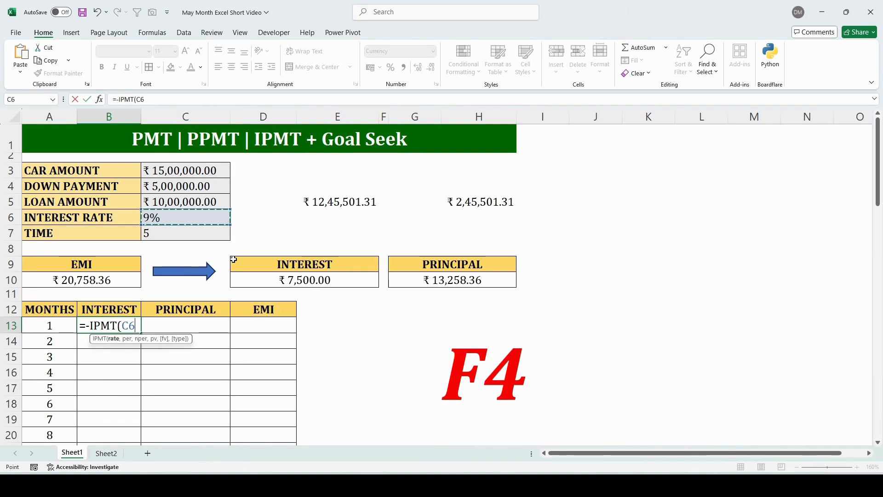
{"action": "key", "text": "F4"}
{"action": "type", "text": "/"}
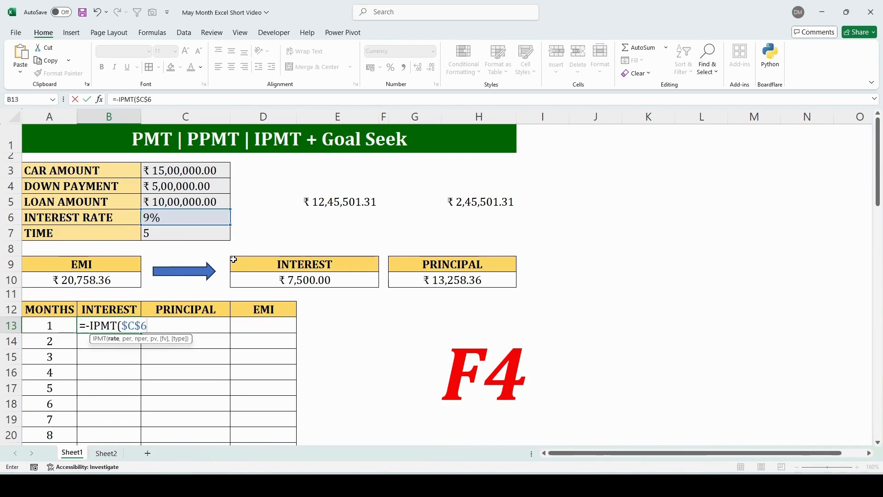
{"action": "type", "text": "12,"}
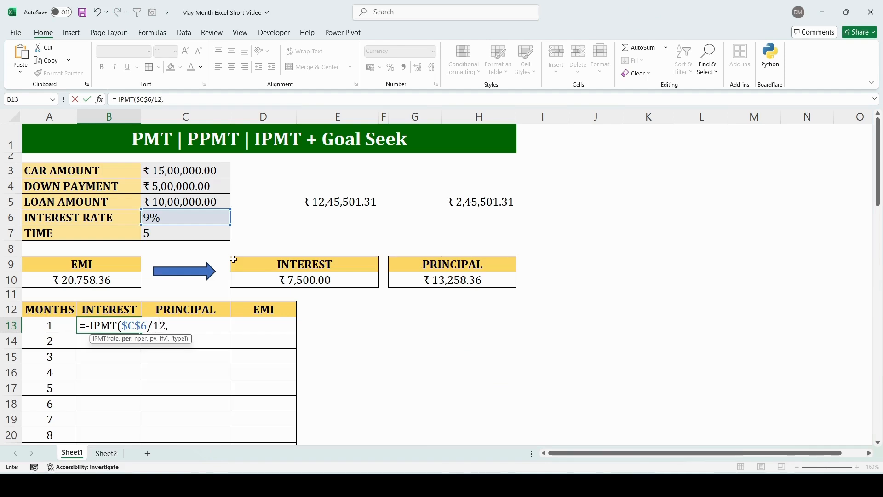
{"action": "left_click", "coordinate": [55, 324]}
{"action": "type", "text": ","}
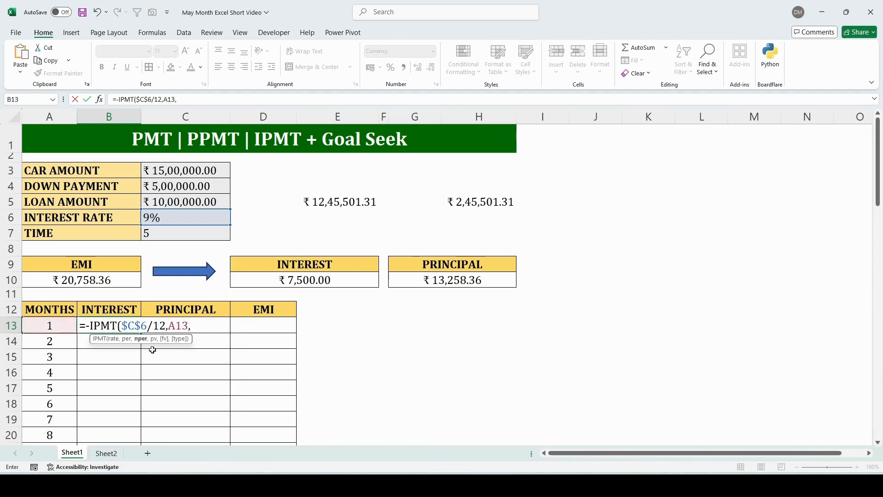
{"action": "left_click", "coordinate": [168, 234]}
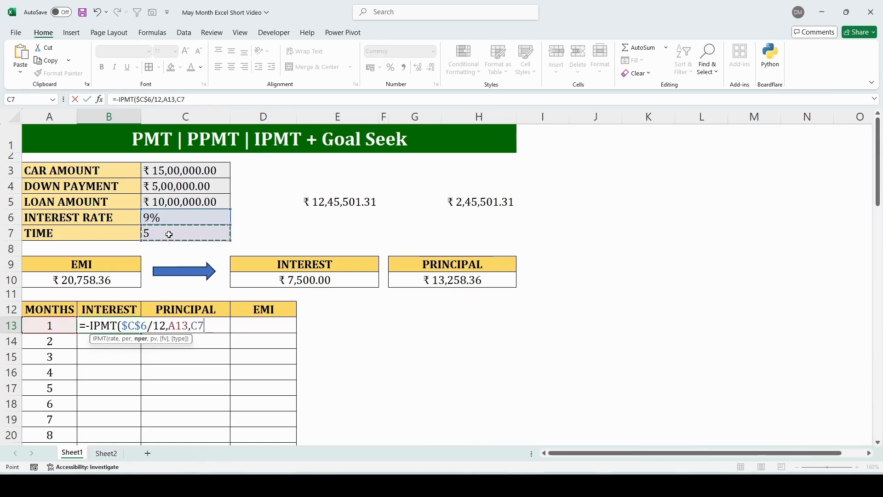
{"action": "key", "text": "F4"}
{"action": "type", "text": "*12"}
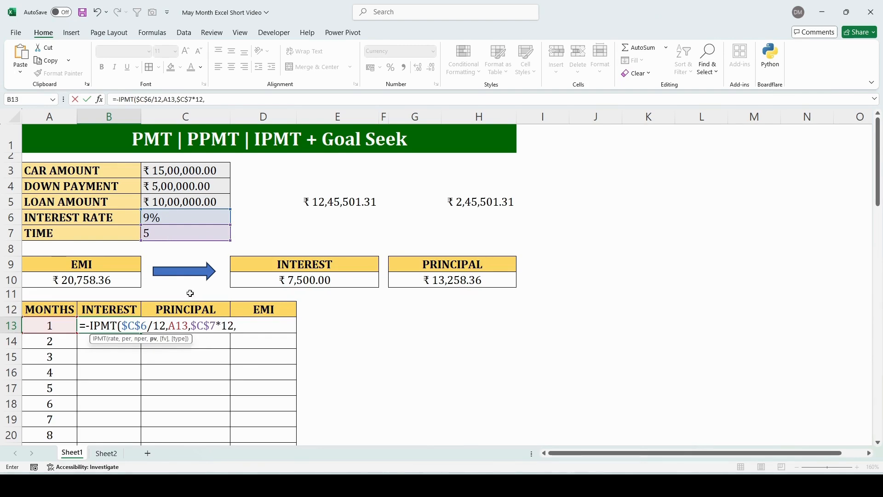
{"action": "type", "text": ","}
{"action": "left_click", "coordinate": [190, 197]}
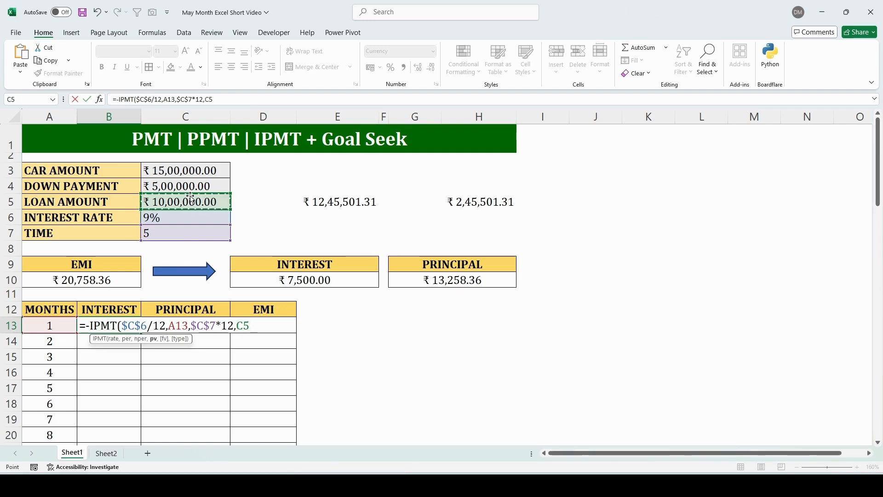
{"action": "key", "text": "F4"}
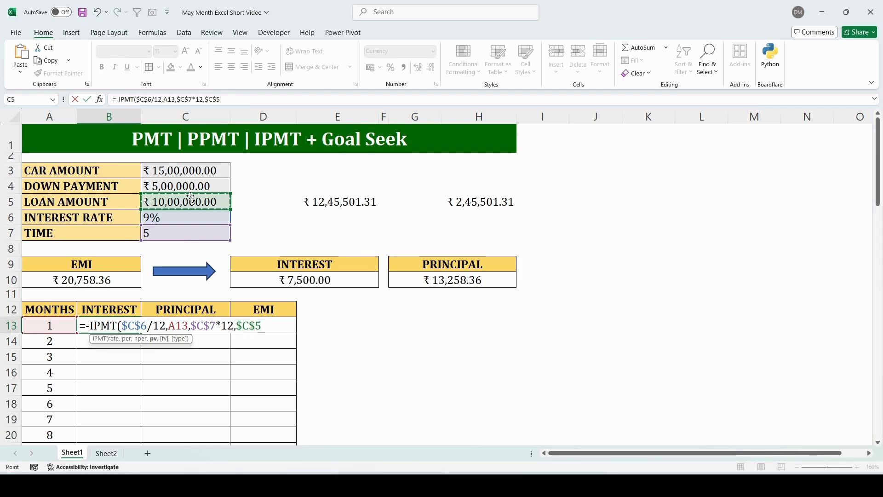
{"action": "key", "text": "Return"}
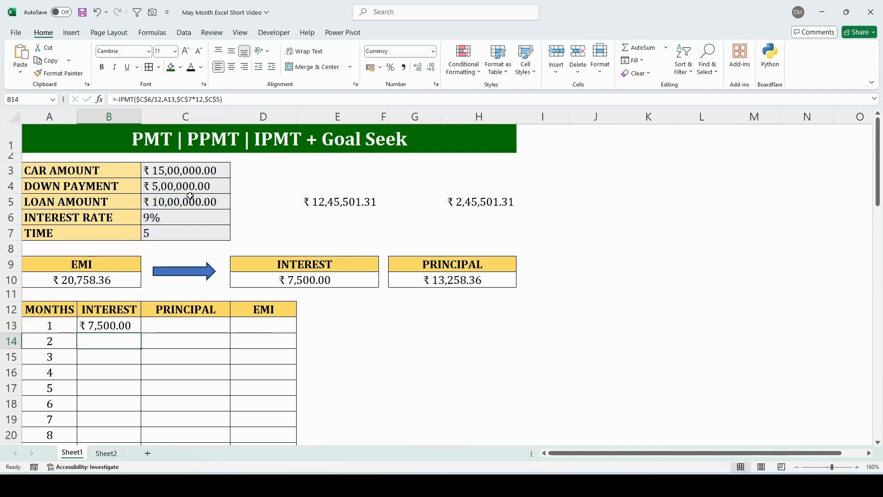
Calculate month 1 principal in C13 of the monthly schedule with the formula =-PPMT($C$6/12,A13,$C$7*12,$C$5)
{"action": "left_click", "coordinate": [144, 329]}
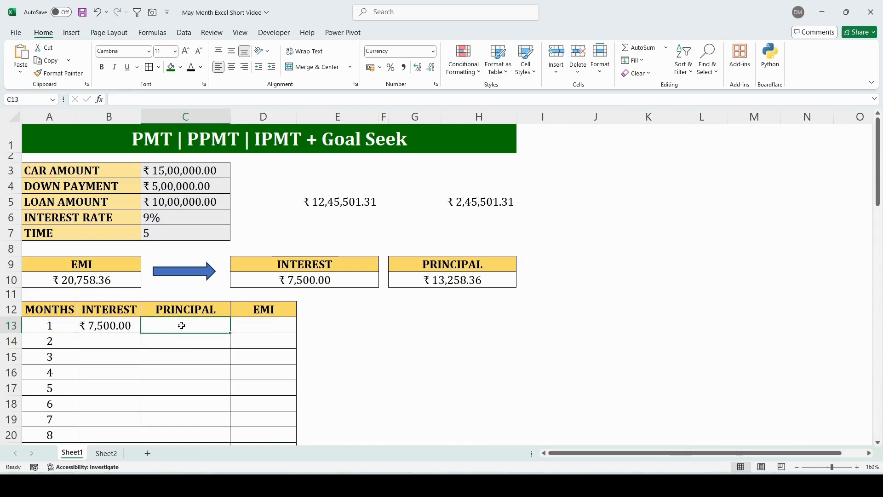
{"action": "type", "text": "="}
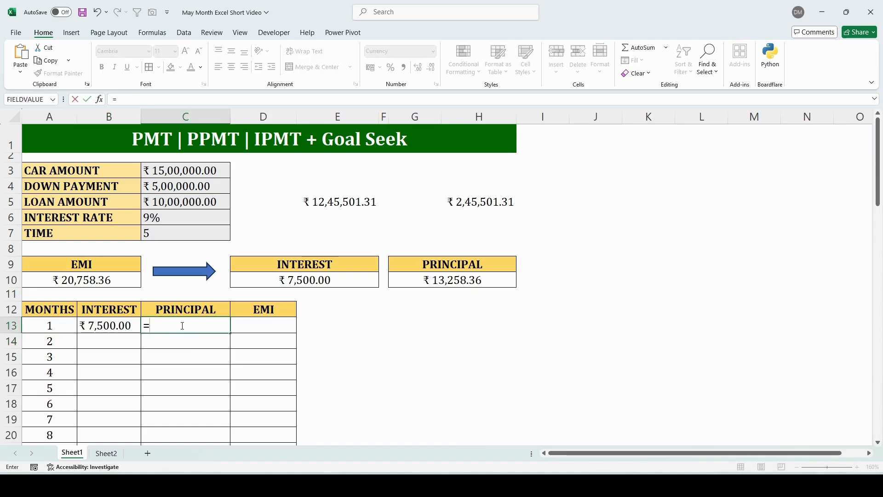
{"action": "type", "text": "-PPMT("}
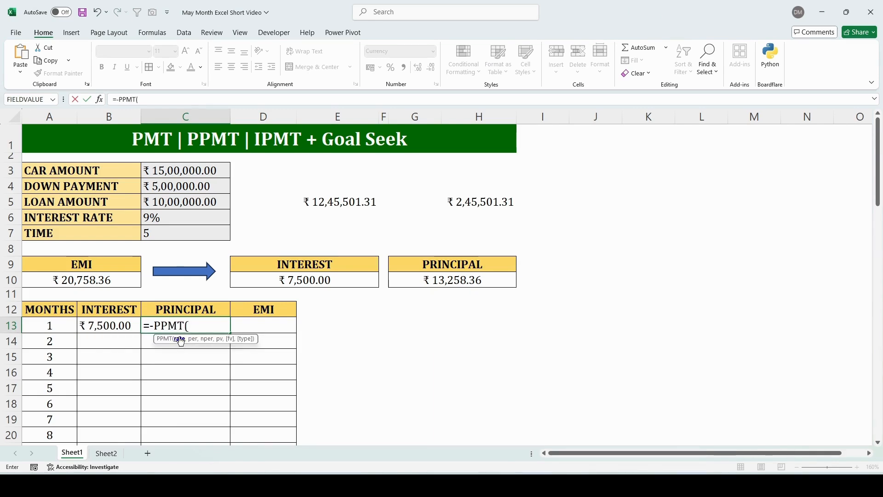
{"action": "left_click", "coordinate": [169, 217]}
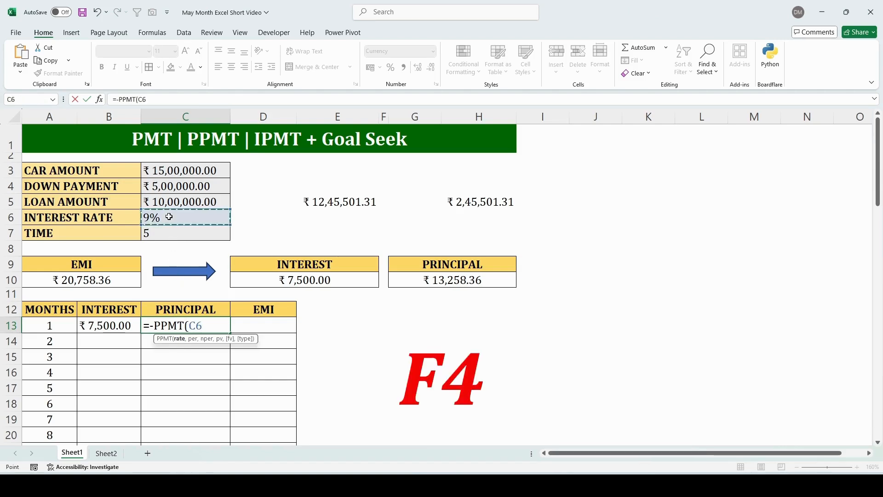
{"action": "key", "text": "F4"}
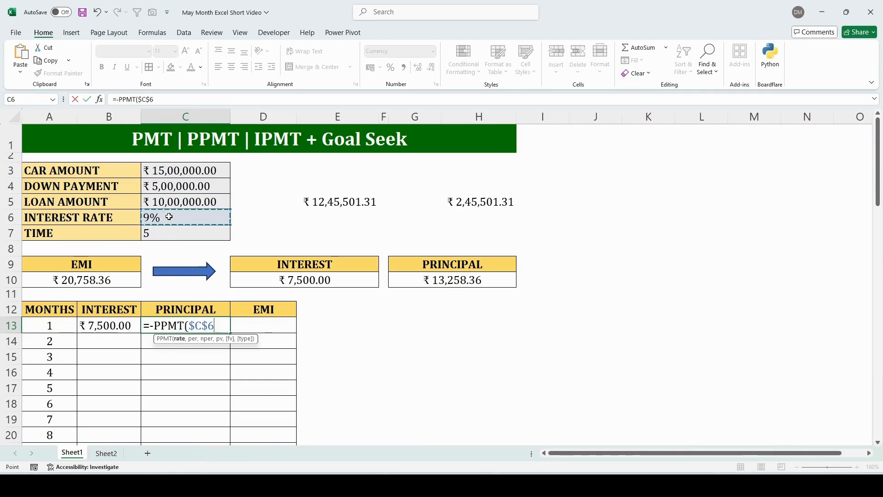
{"action": "type", "text": "/12,"}
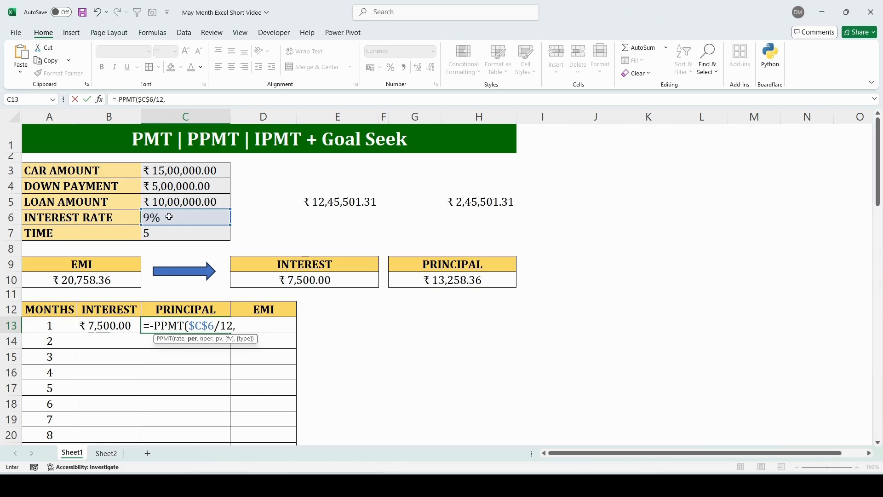
{"action": "left_click", "coordinate": [56, 323]}
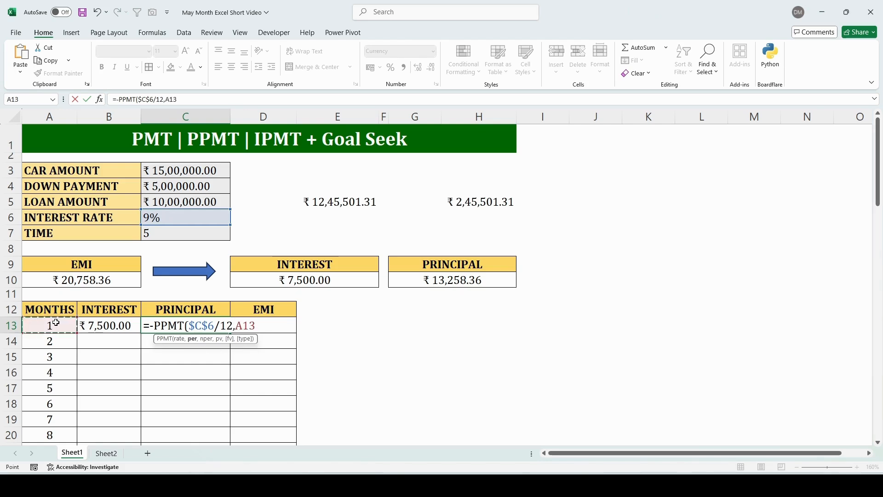
{"action": "type", "text": ","}
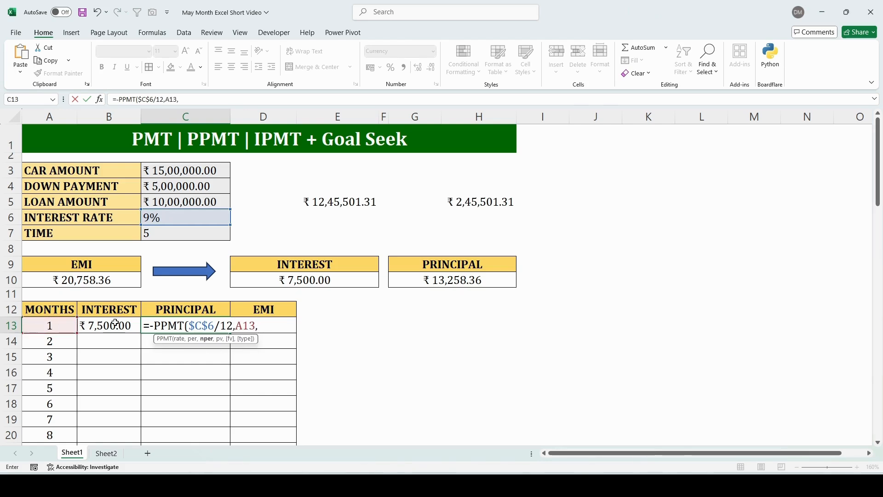
{"action": "left_click", "coordinate": [166, 235]}
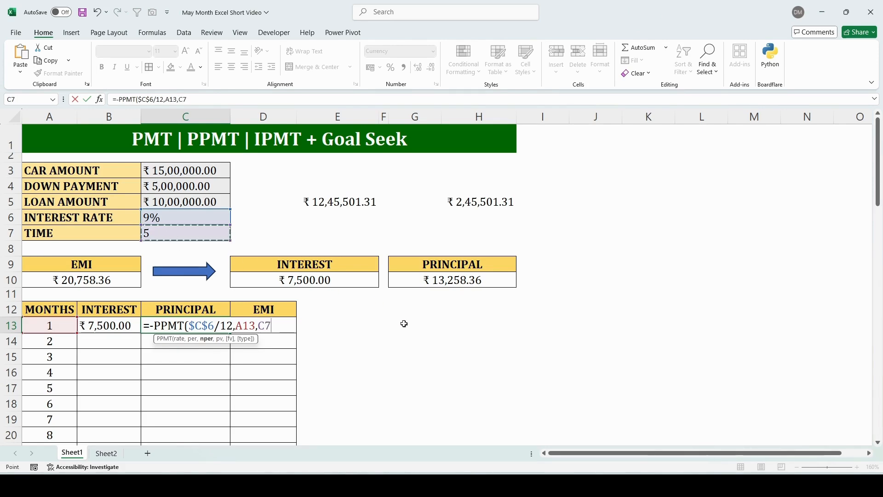
{"action": "key", "text": "F4"}
{"action": "type", "text": "*12,"}
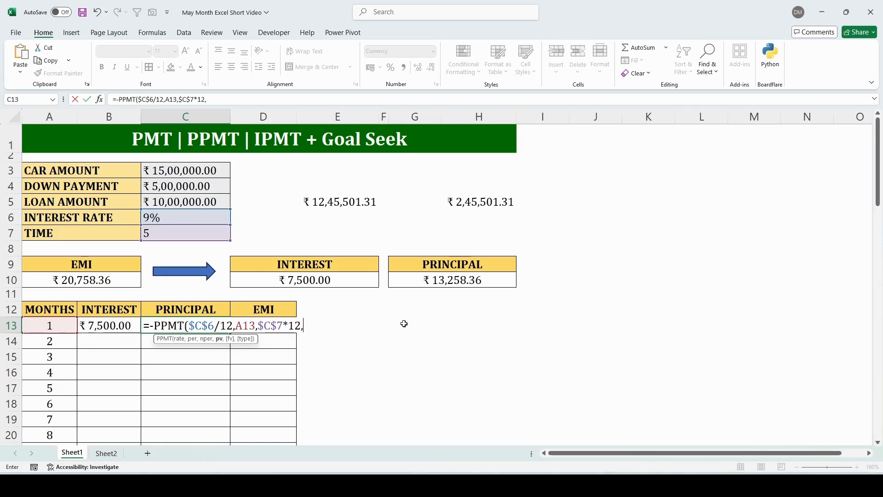
{"action": "left_click", "coordinate": [186, 202]}
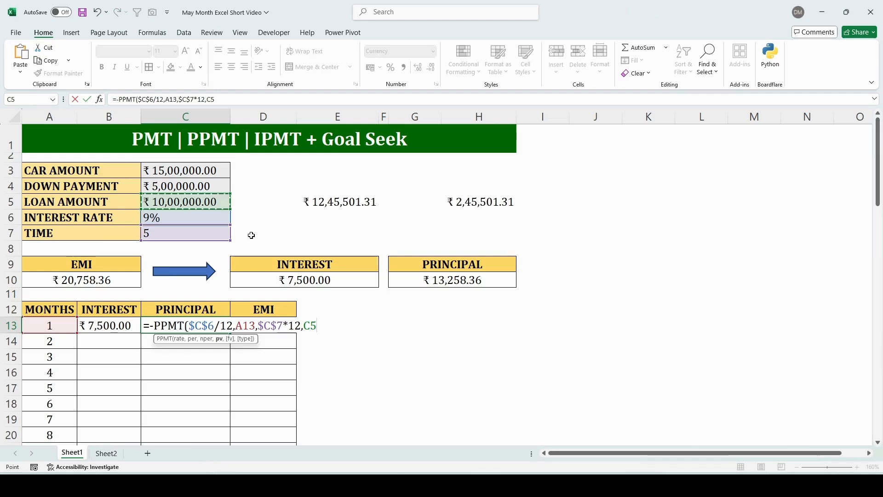
{"action": "key", "text": "F4"}
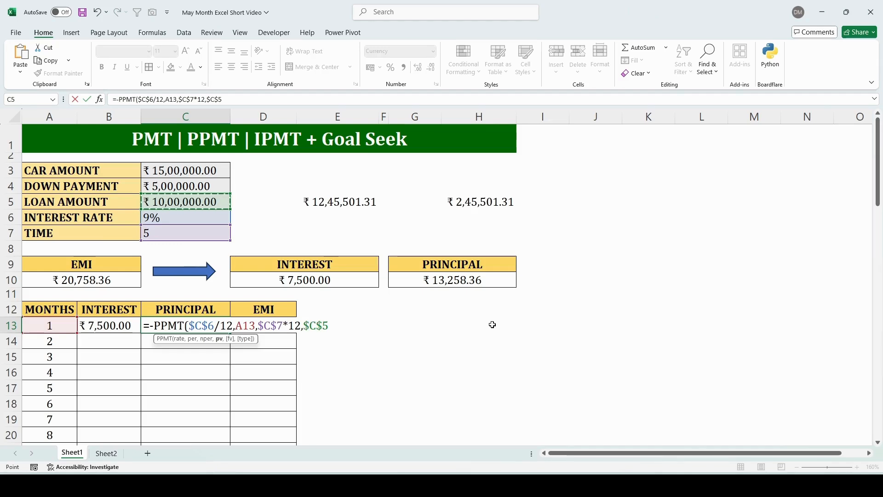
{"action": "type", "text": ")"}
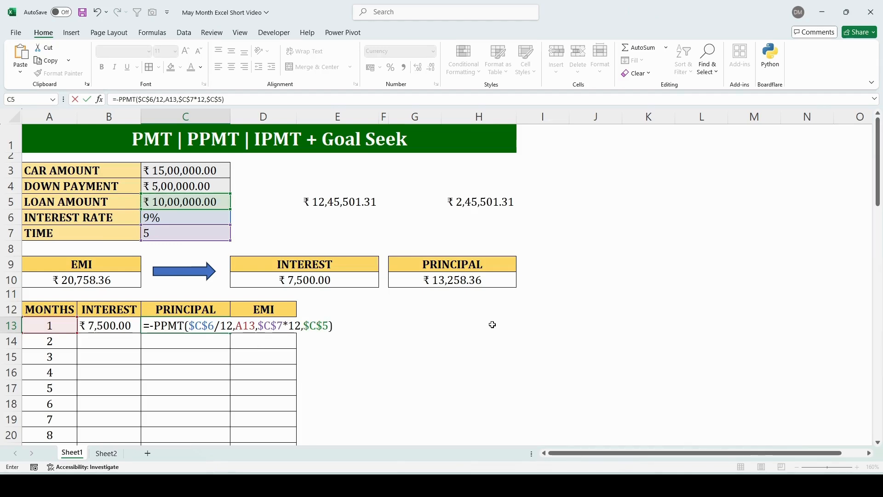
{"action": "key", "text": "Tab"}
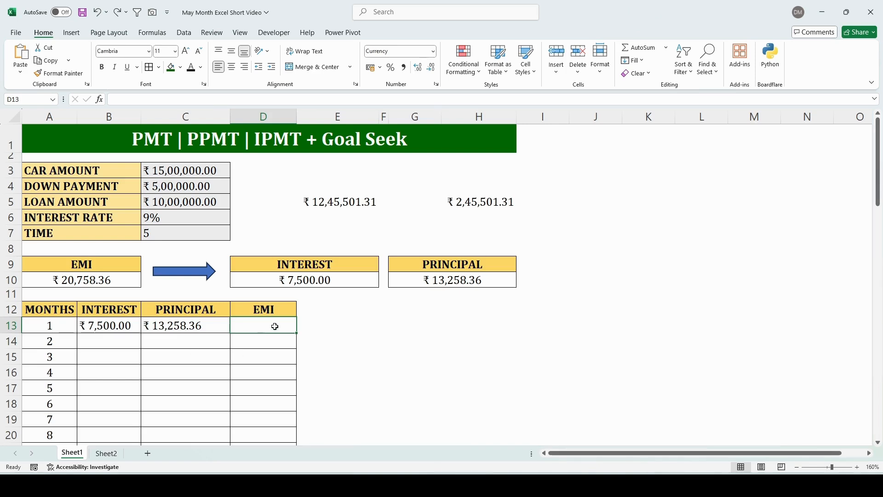
Calculate month 1 EMI in D13 by adding its interest and principal with the formula =B13+C13
{"action": "type", "text": "="}
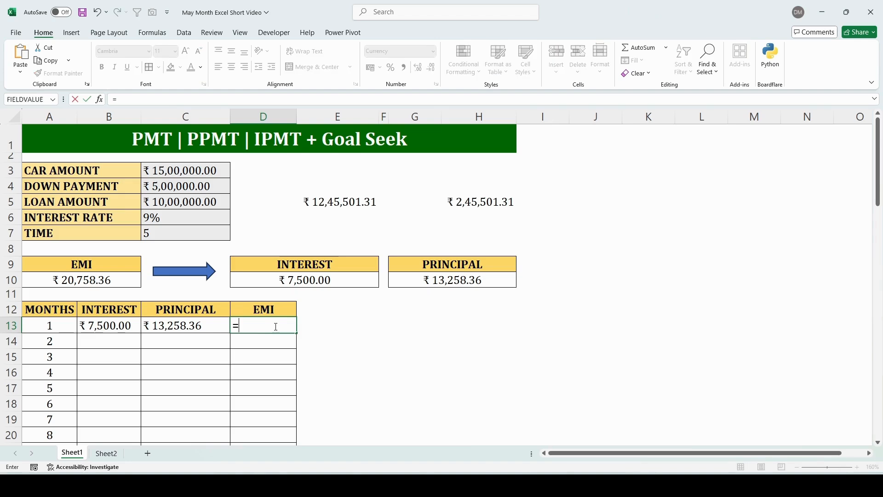
{"action": "left_click", "coordinate": [137, 326]}
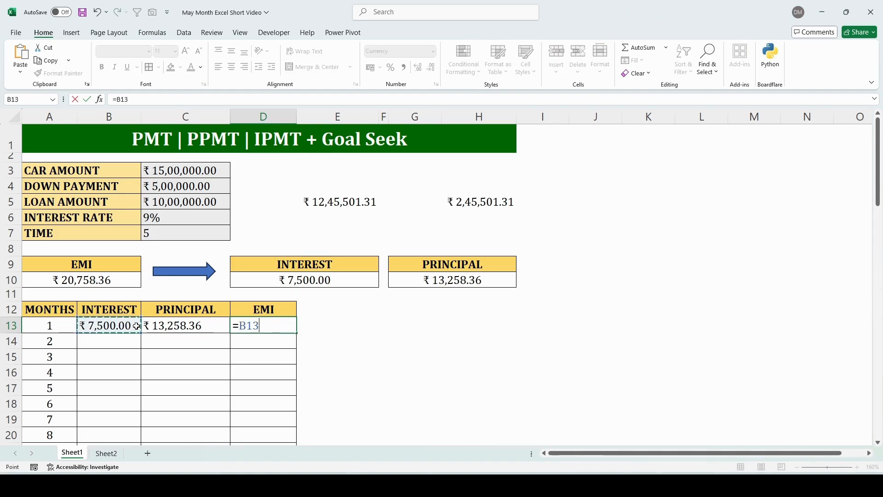
{"action": "type", "text": "+"}
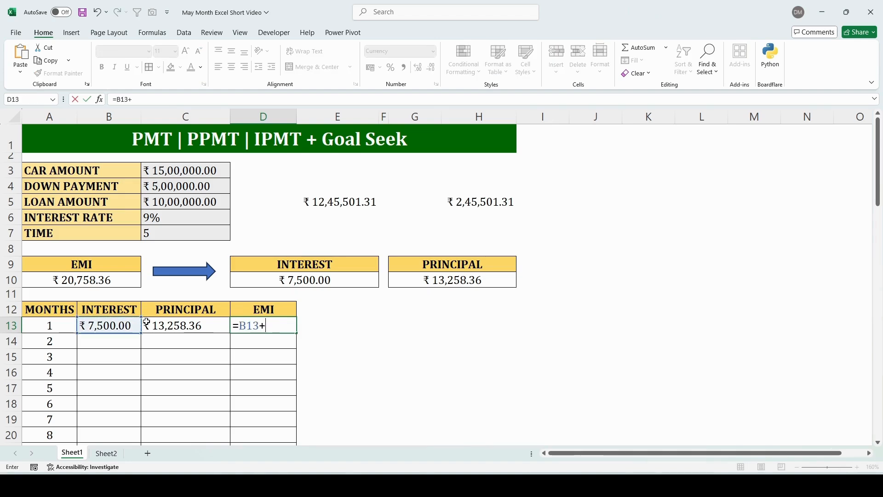
{"action": "left_click", "coordinate": [181, 326]}
{"action": "key", "text": "Return"}
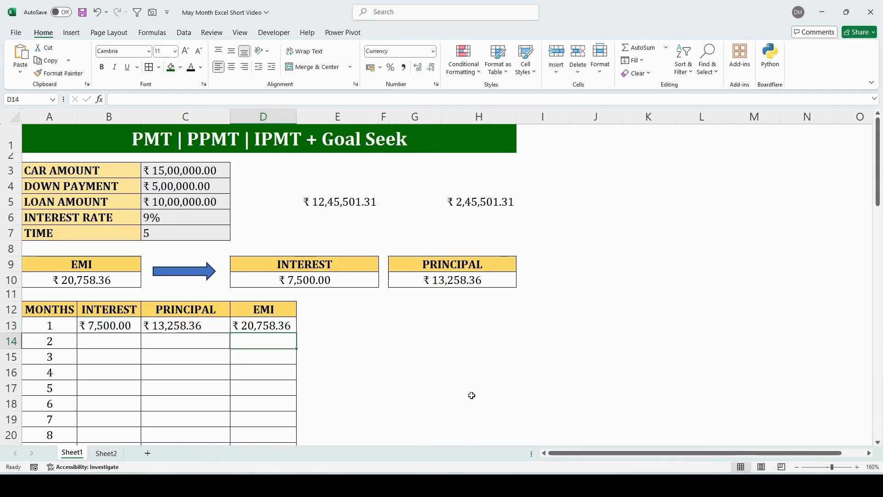
Fill the month 1 interest, principal and EMI formulas in B13:D13 down through month 60 of the schedule
{"action": "key", "text": "Up"}
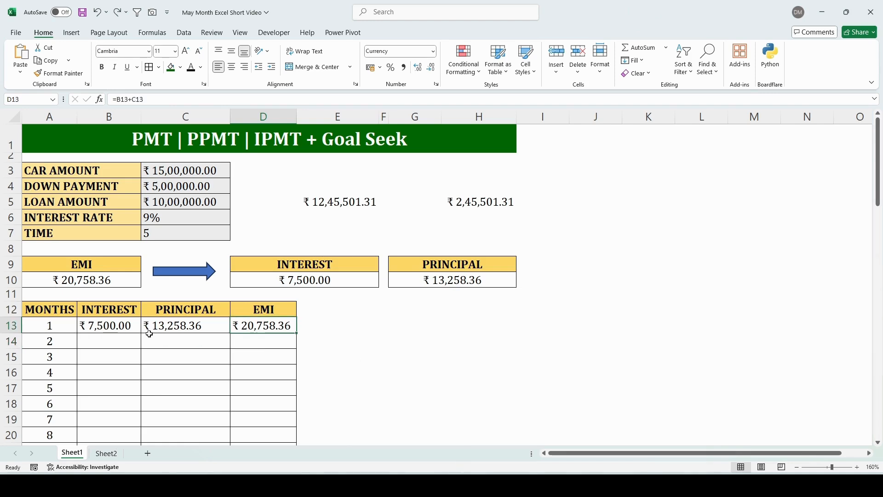
{"action": "left_click_drag", "start_coordinate": [129, 328], "coordinate": [250, 327]}
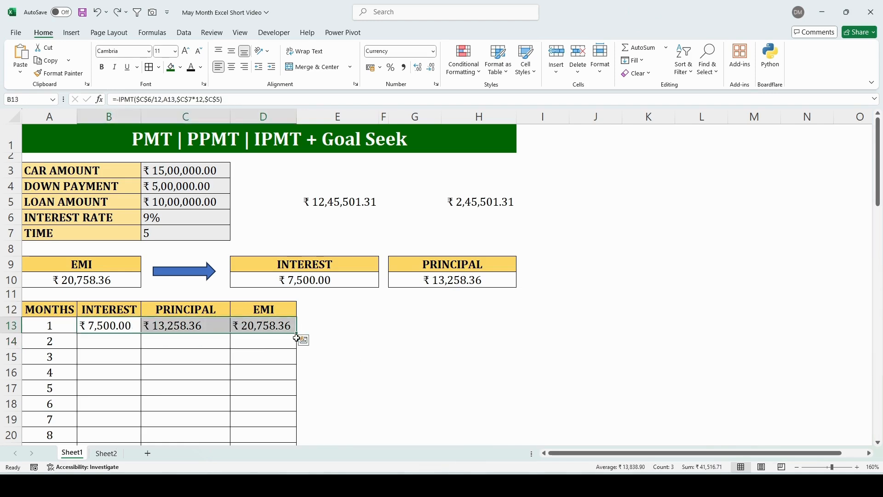
{"action": "double_click", "coordinate": [296, 333]}
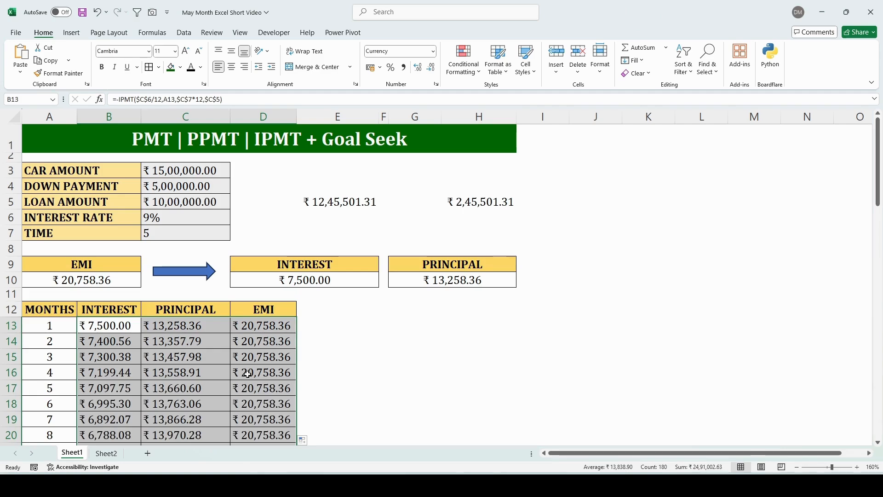
Enter the label TOTAL in A73, directly below month 60 of the schedule
{"action": "scroll", "coordinate": [248, 374], "scroll_direction": "down", "scroll_amount": 6}
{"action": "scroll", "coordinate": [246, 375], "scroll_direction": "down", "scroll_amount": 10}
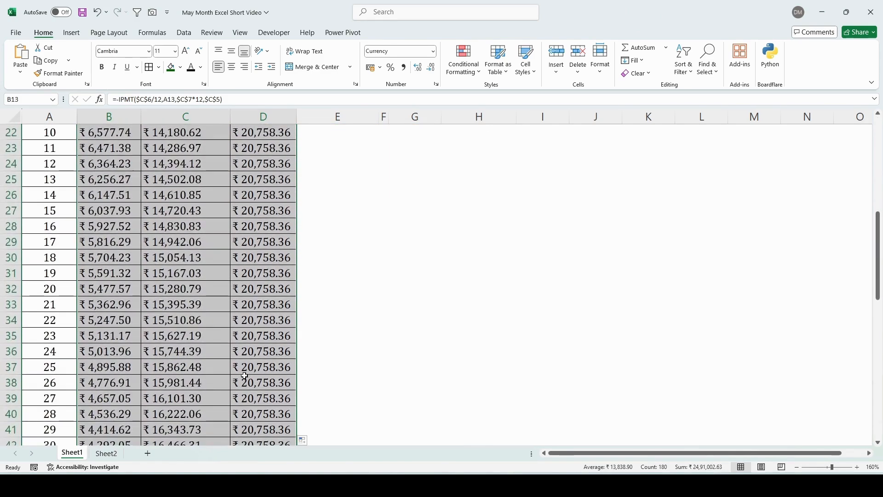
{"action": "scroll", "coordinate": [244, 375], "scroll_direction": "down", "scroll_amount": 3}
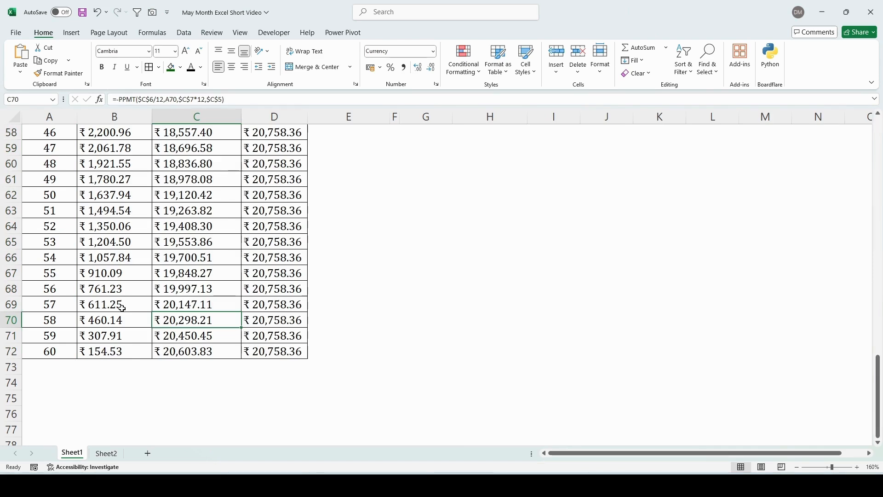
{"action": "left_click", "coordinate": [45, 376]}
{"action": "left_click", "coordinate": [48, 367]}
{"action": "type", "text": "TO"}
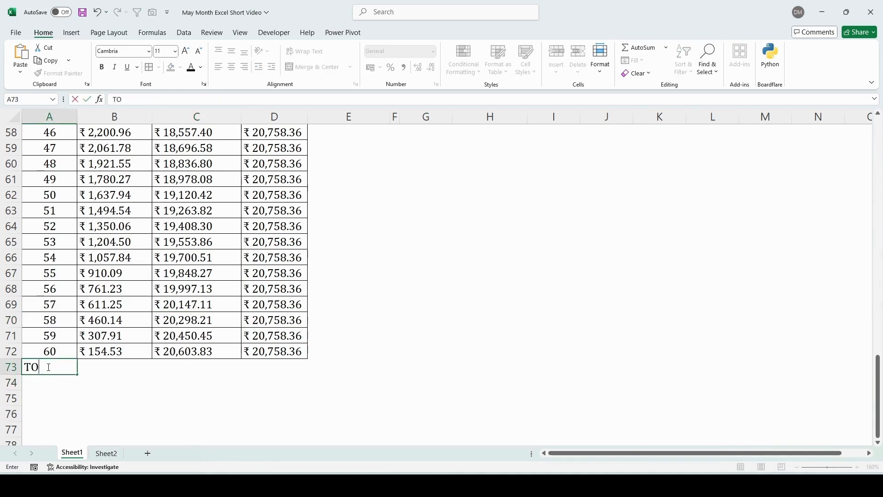
{"action": "type", "text": "TAL"}
{"action": "key", "text": "Tab"}
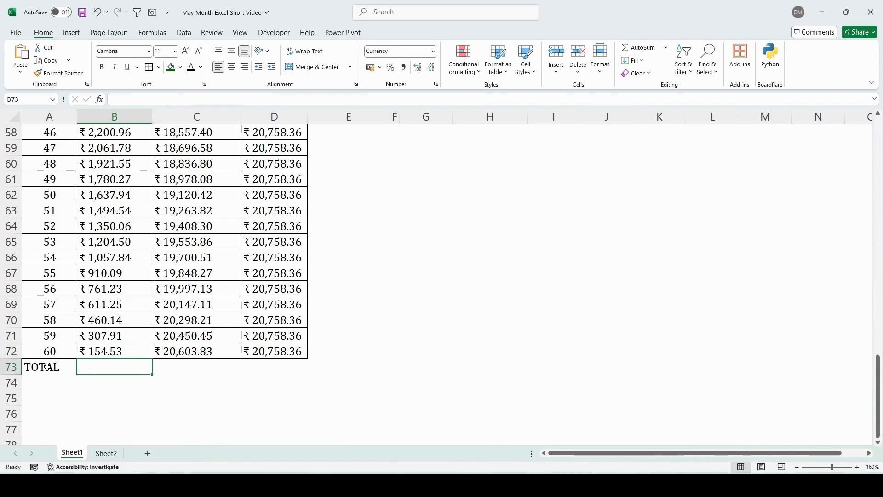
Sum the schedule's interest, principal and EMI columns over rows 13 to 72 in row 73, starting with =SUM(B13:B72) in B73
{"action": "key", "text": "alt+equal"}
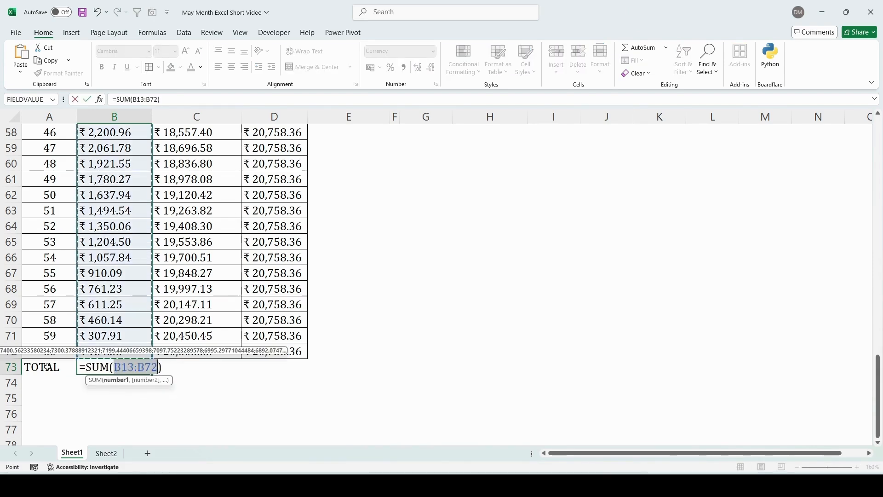
{"action": "key", "text": "Return"}
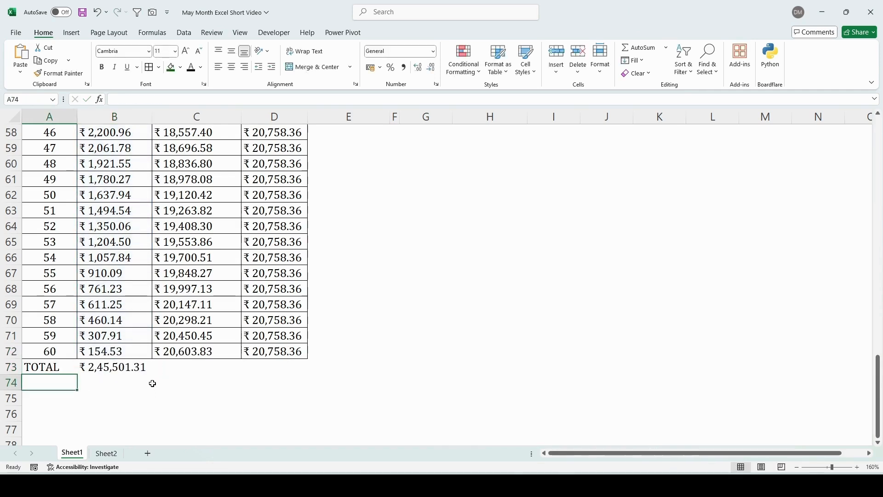
{"action": "left_click", "coordinate": [184, 368]}
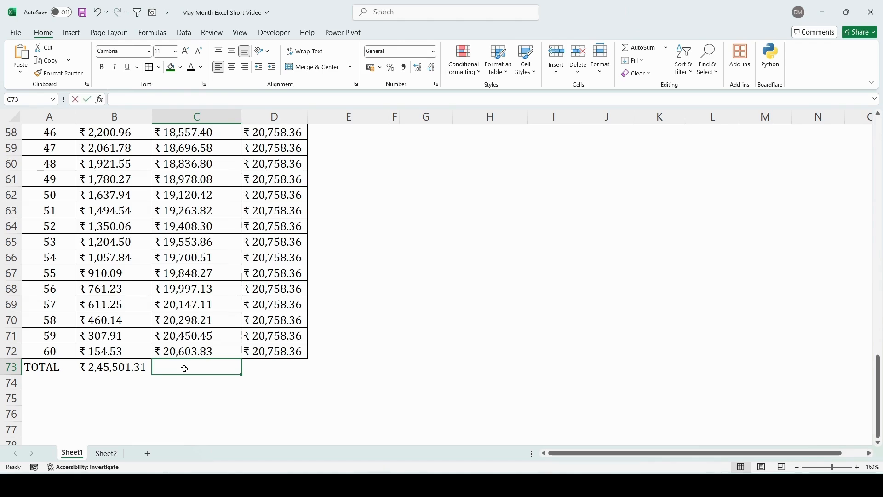
{"action": "key", "text": "alt+equal"}
{"action": "key", "text": "Return"}
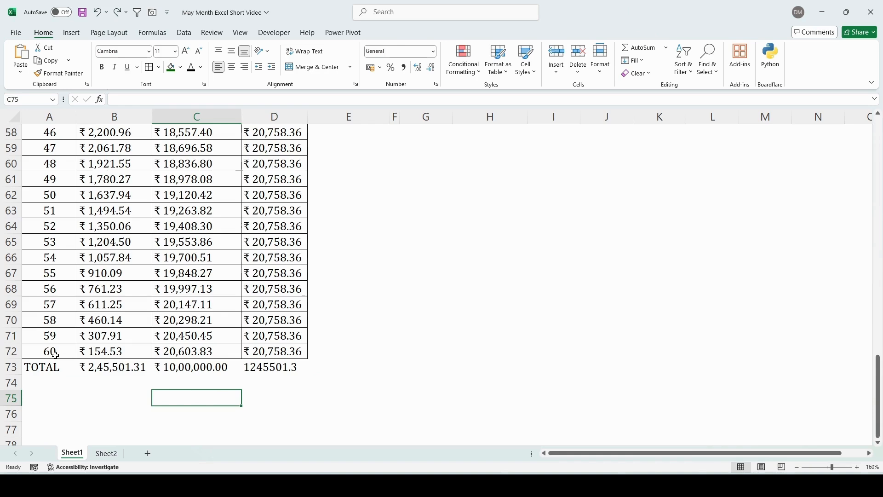
Make the TOTAL row A73:D73 bold and autofit the width of all columns on the sheet
{"action": "left_click_drag", "start_coordinate": [54, 351], "coordinate": [267, 361]}
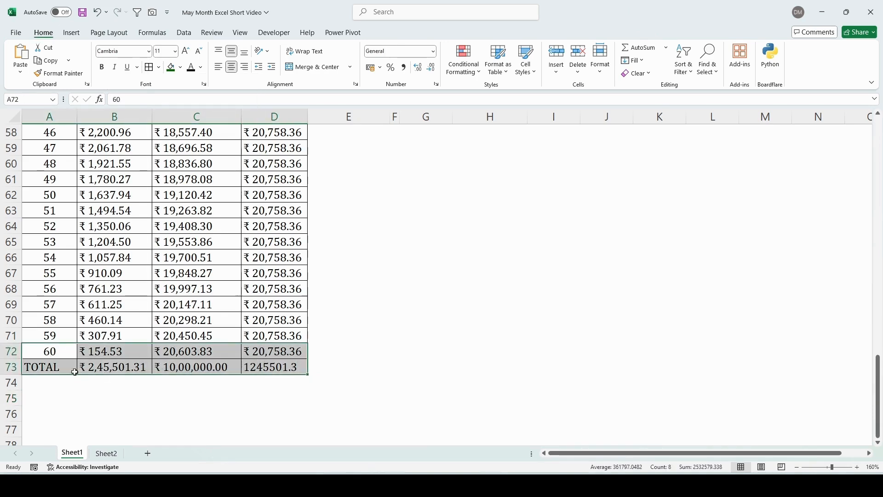
{"action": "left_click_drag", "start_coordinate": [64, 365], "coordinate": [271, 364]}
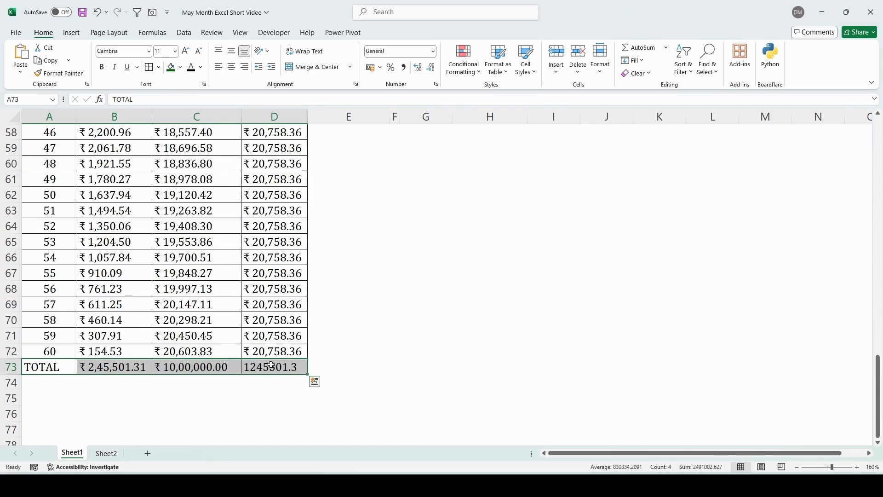
{"action": "key", "text": "ctrl+b"}
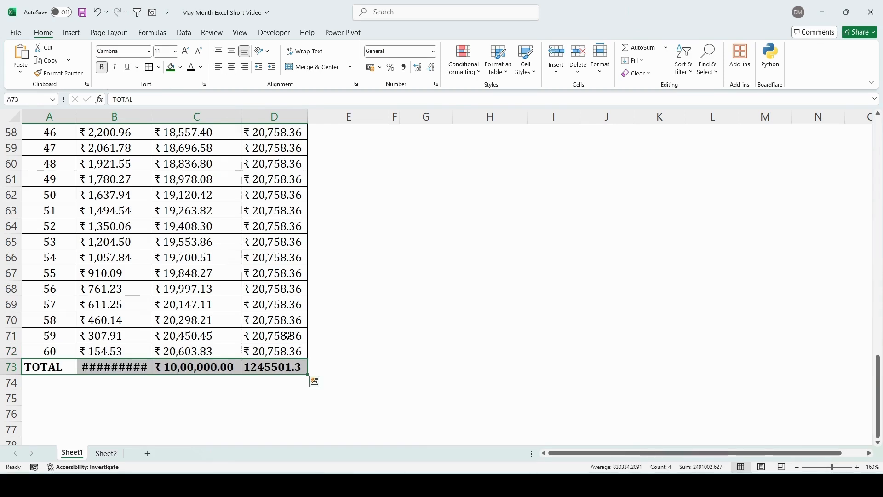
{"action": "left_click", "coordinate": [11, 119]}
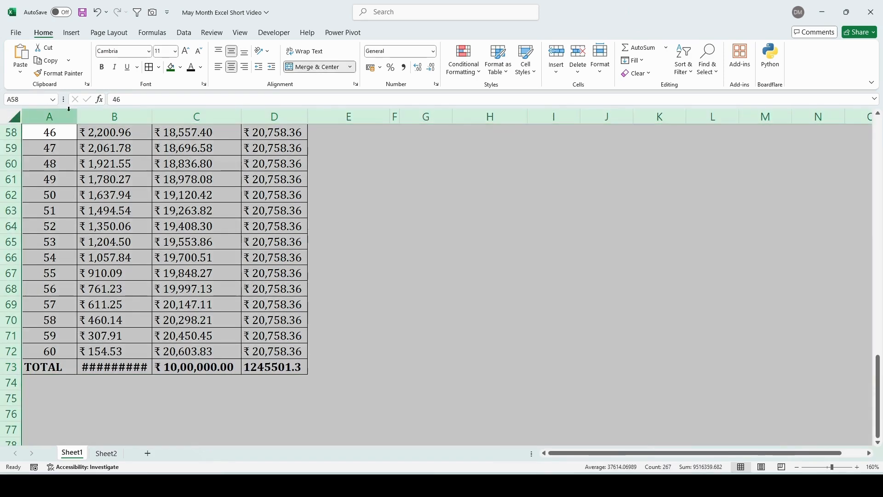
{"action": "double_click", "coordinate": [77, 113]}
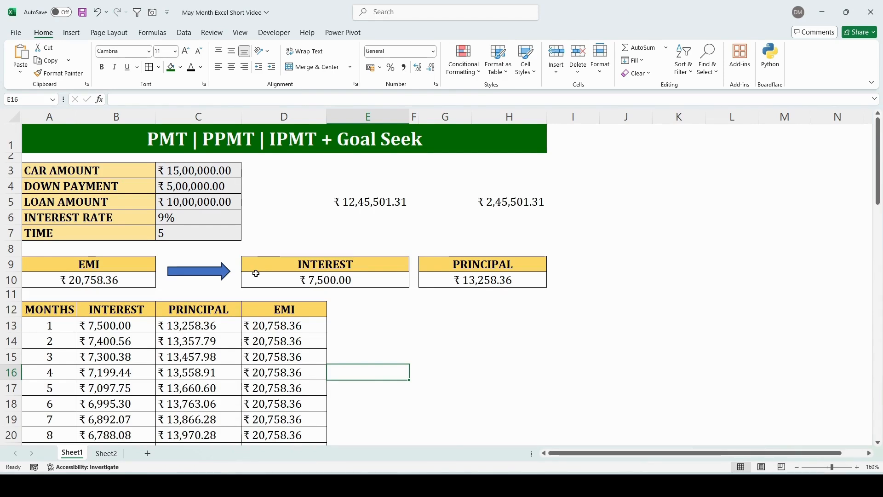
Run Goal Seek to bring the EMI in A10 to 20000 by changing the down payment in C4
{"action": "left_click", "coordinate": [414, 325]}
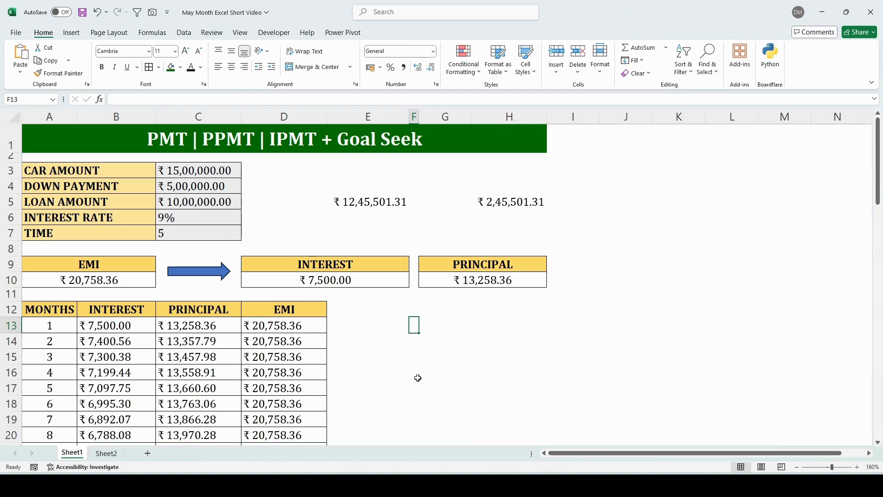
{"action": "left_click", "coordinate": [407, 330]}
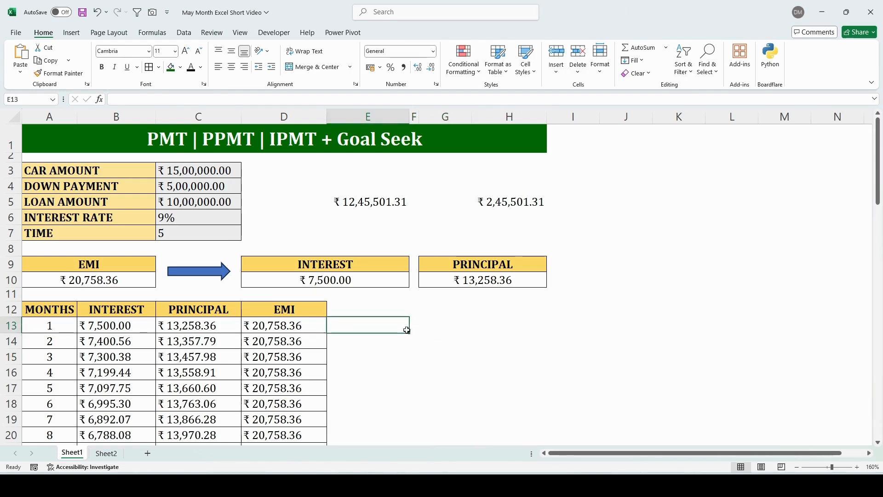
{"action": "left_click", "coordinate": [184, 33]}
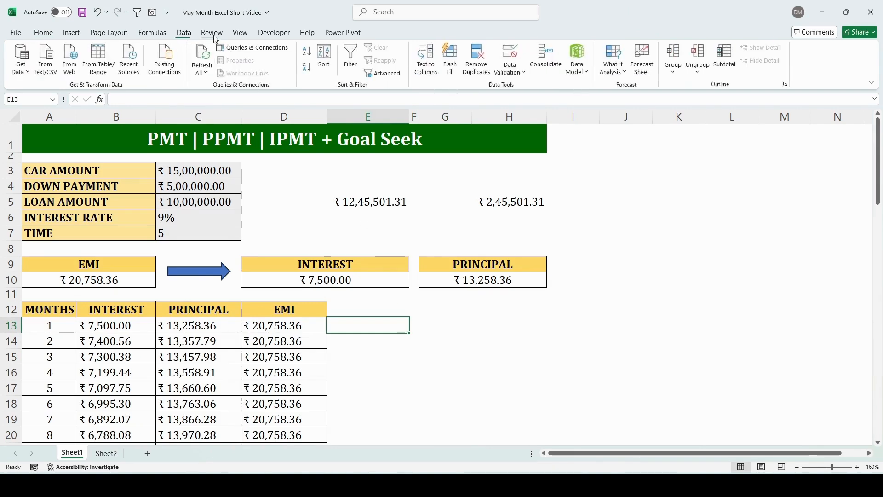
{"action": "left_click", "coordinate": [624, 73]}
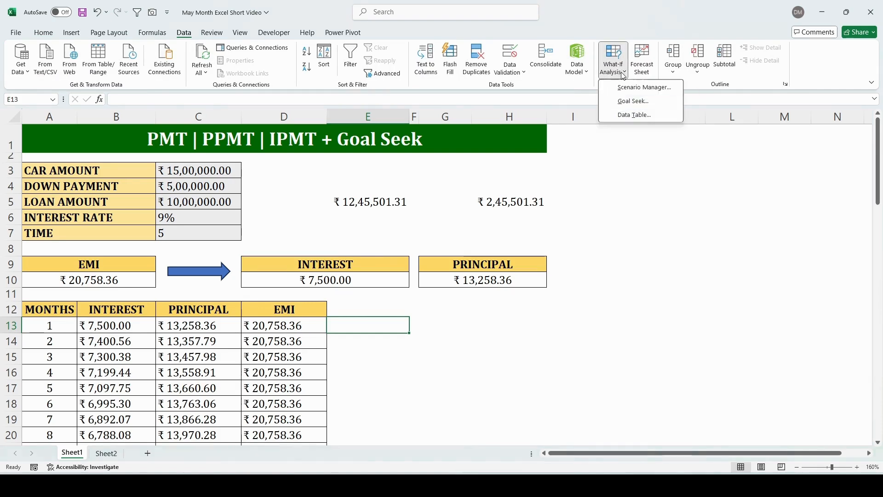
{"action": "left_click", "coordinate": [630, 102]}
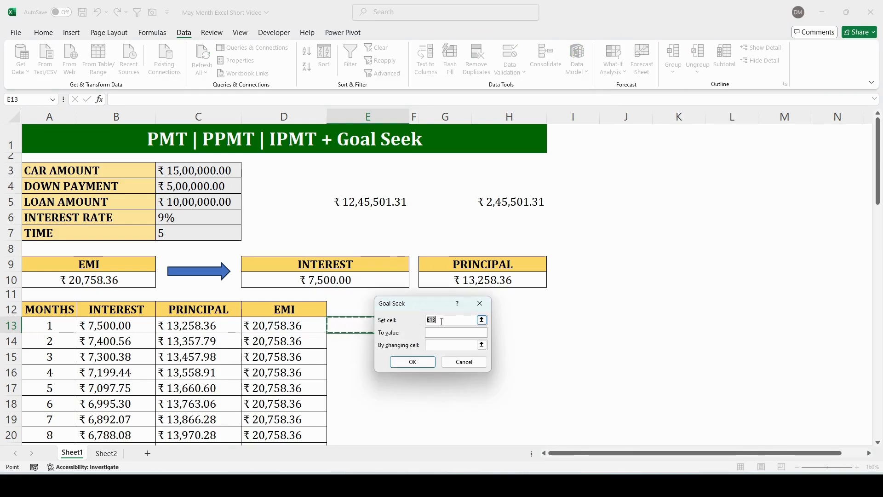
{"action": "left_click", "coordinate": [126, 278]}
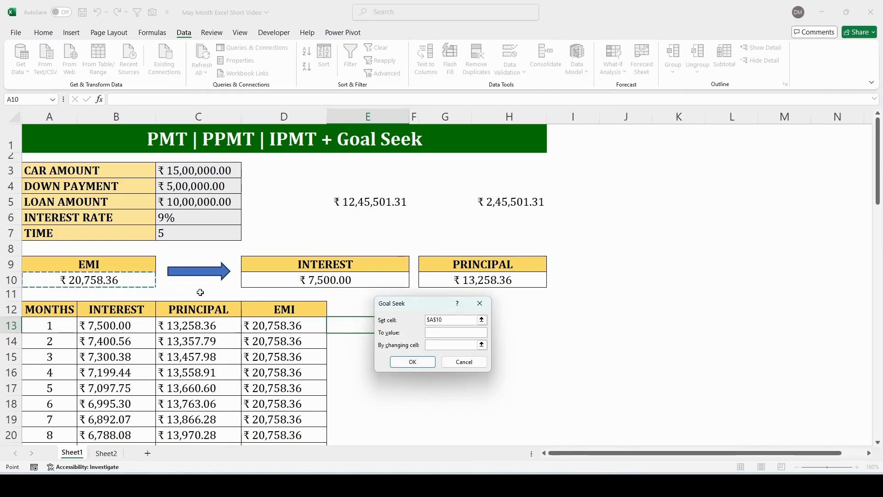
{"action": "left_click", "coordinate": [437, 332]}
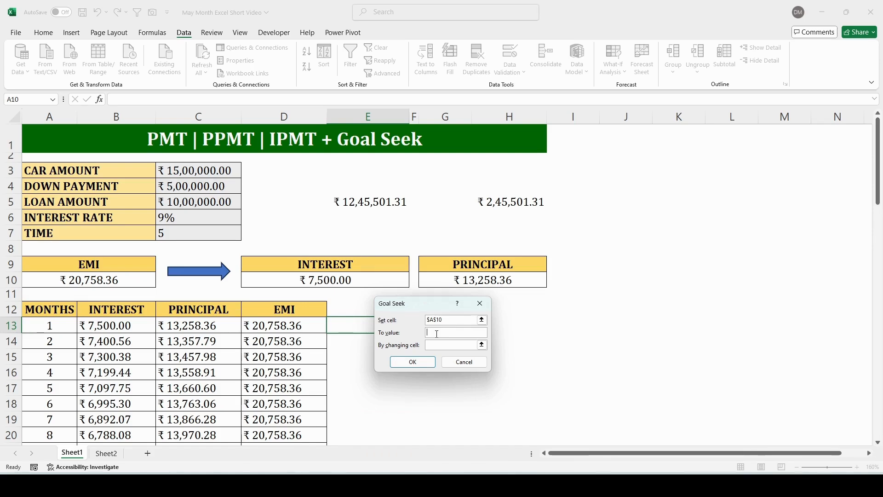
{"action": "type", "text": "20000"}
{"action": "left_click", "coordinate": [434, 345]}
{"action": "left_click", "coordinate": [208, 187]}
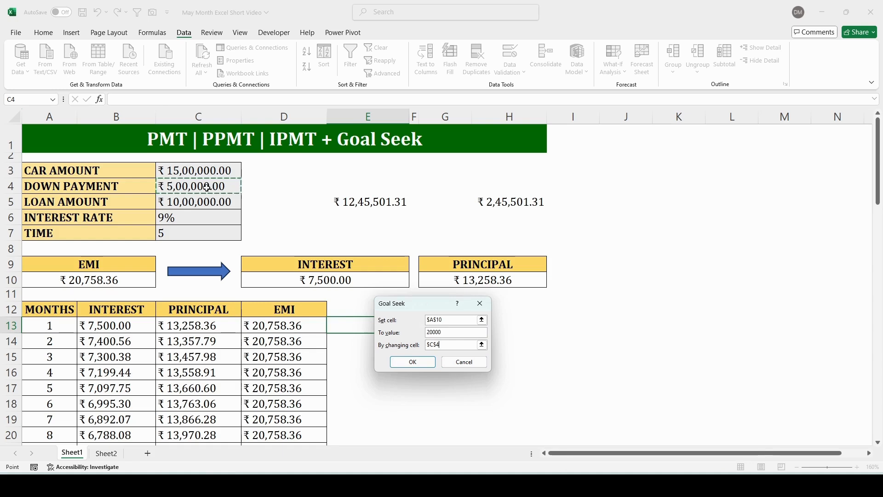
{"action": "left_click", "coordinate": [404, 362]}
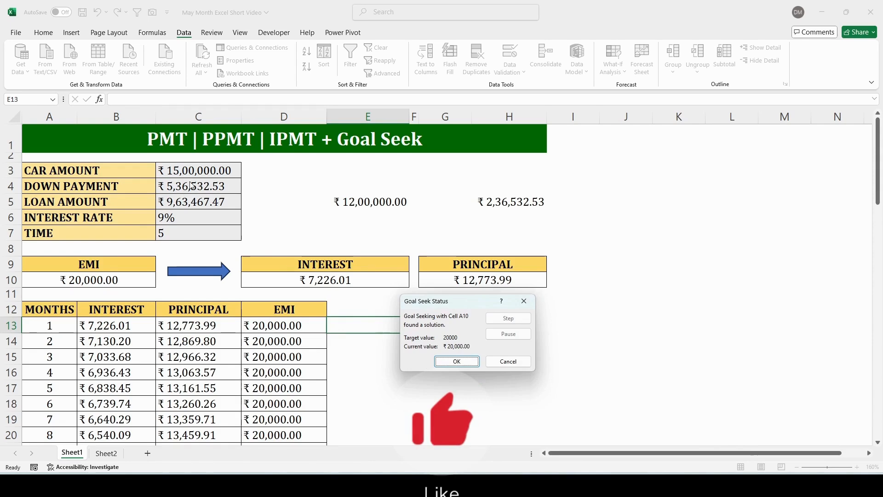